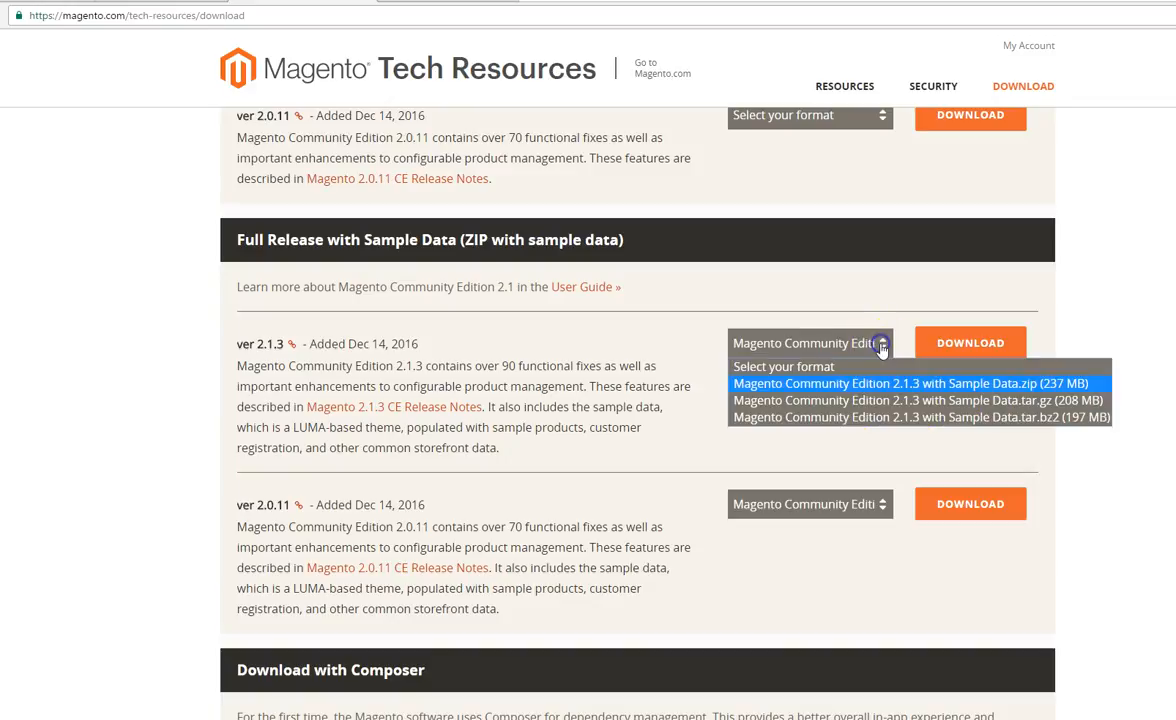
Step: Choose the .zip format for the Magento Community Edition 2.1.3 with Sample Data download
click(850, 383)
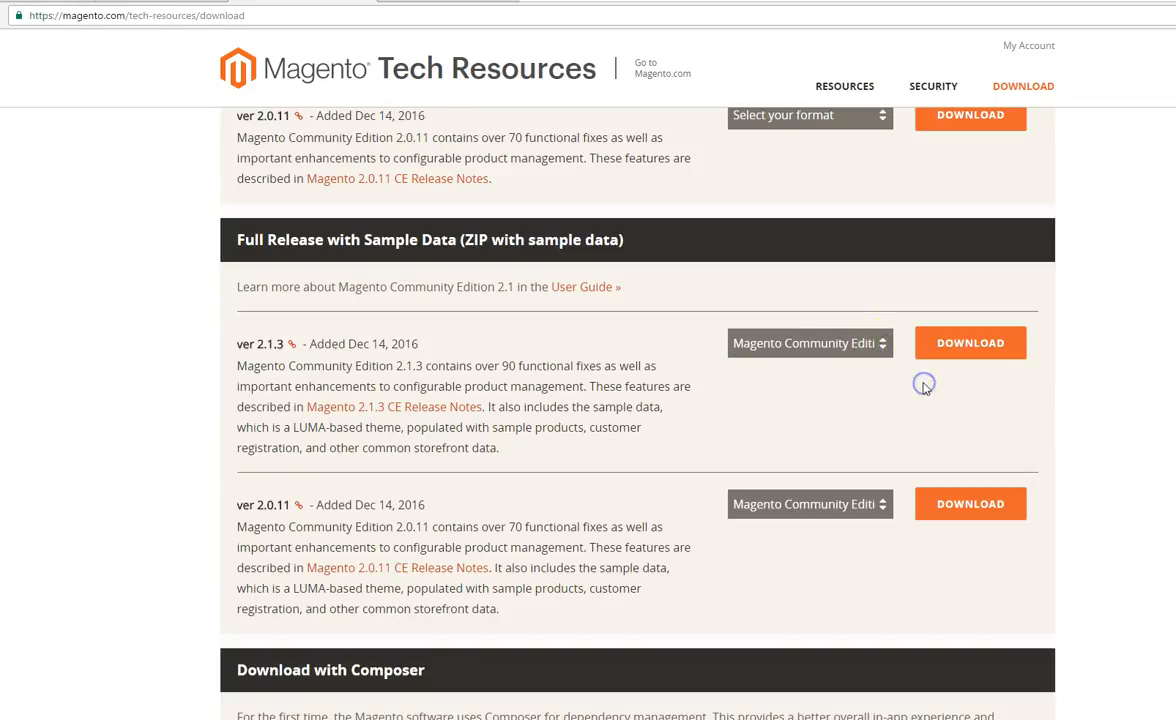
click(878, 352)
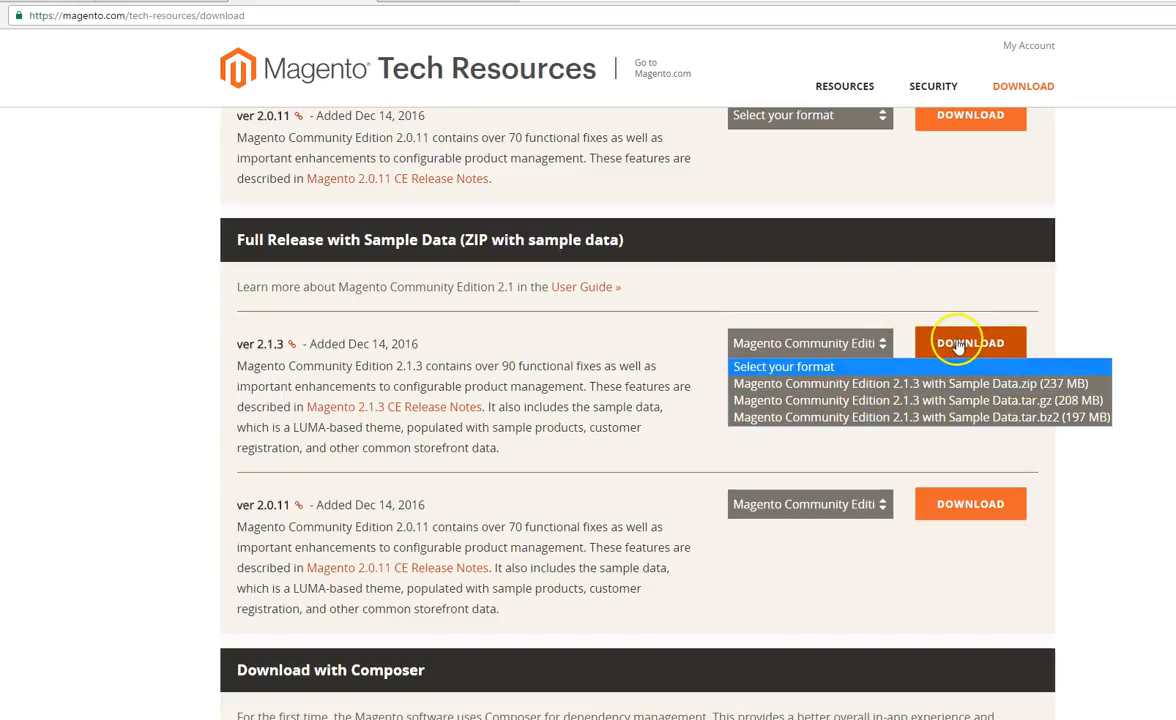
click(915, 300)
click(816, 341)
click(910, 384)
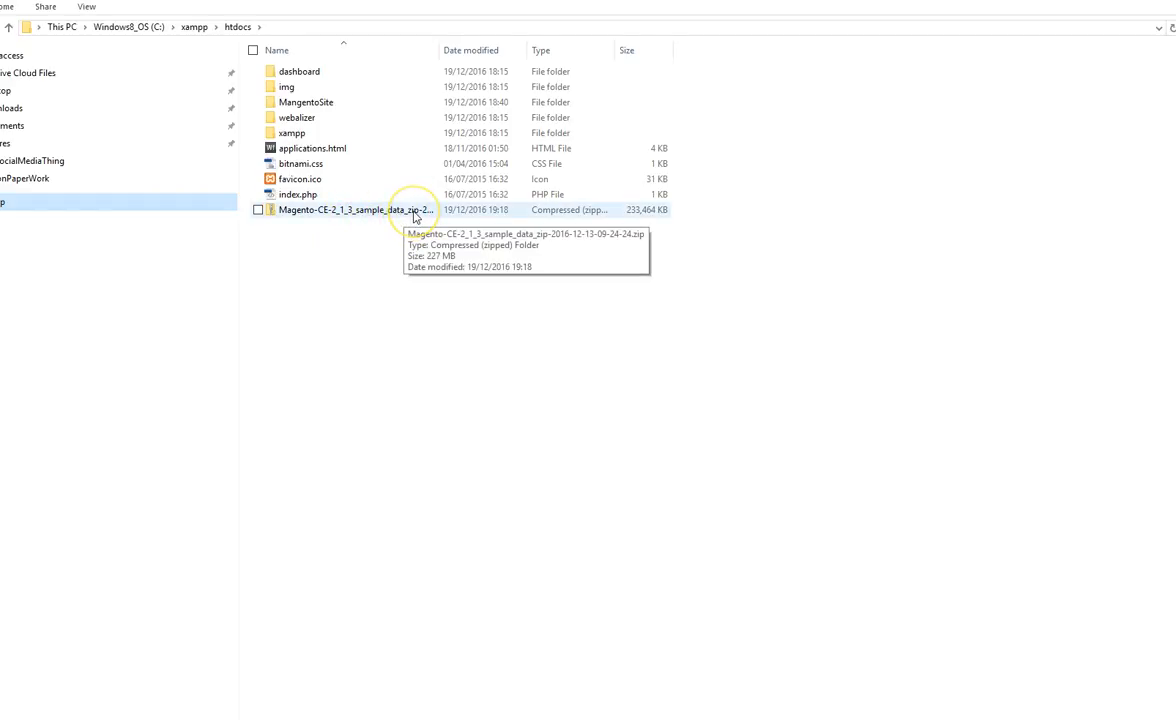
Step: Extract the Magento-CE-2_1_3 sample data archive from the htdocs folder into the suggested destination folder
right_click(415, 216)
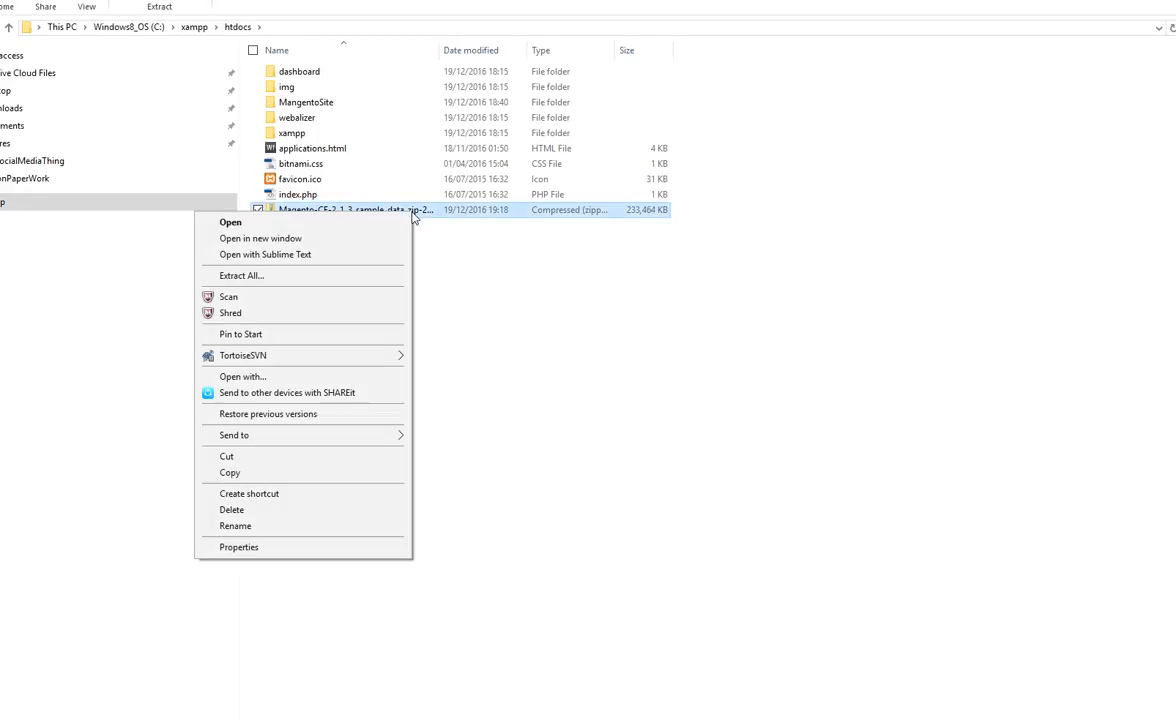
click(288, 277)
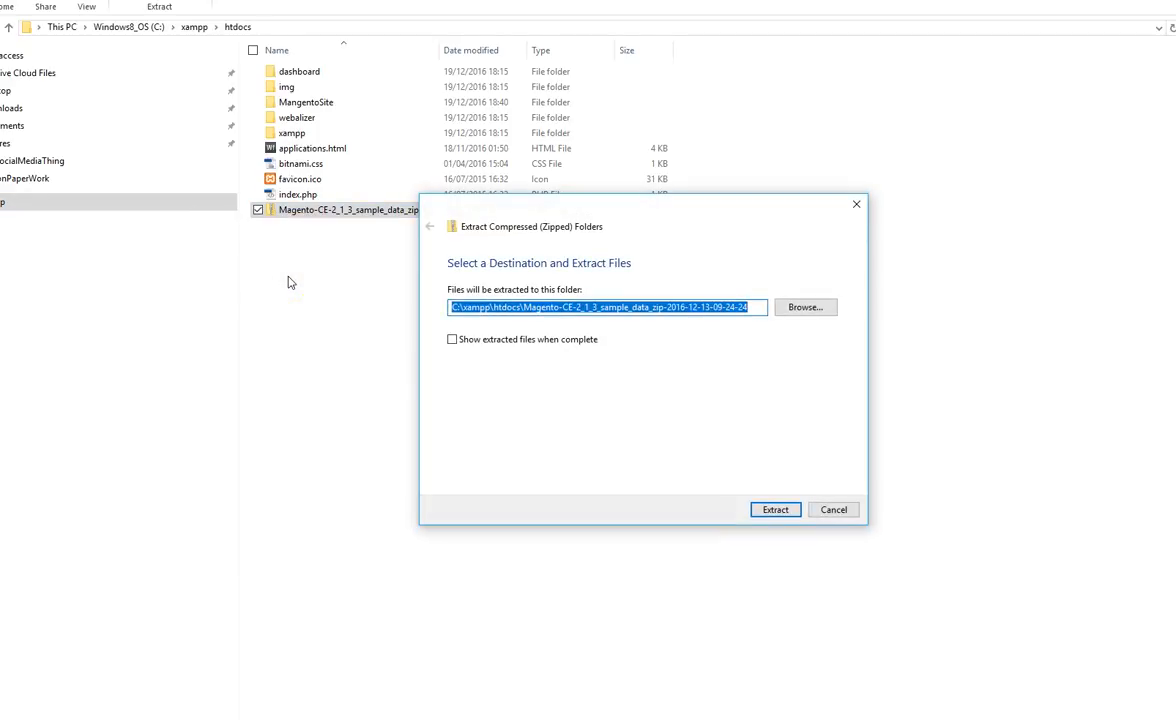
click(775, 511)
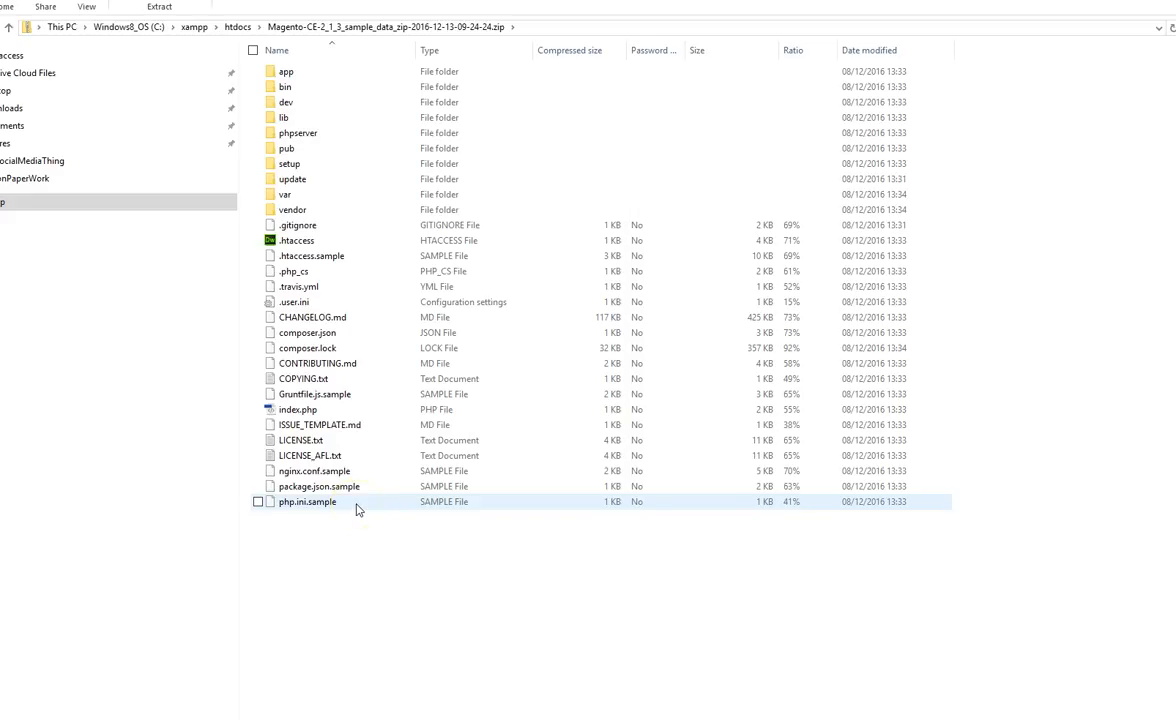
Step: Copy all files and folders inside the Magento-CE-2_1_3 sample data archive and allow the blocked files
key(ctrl+a)
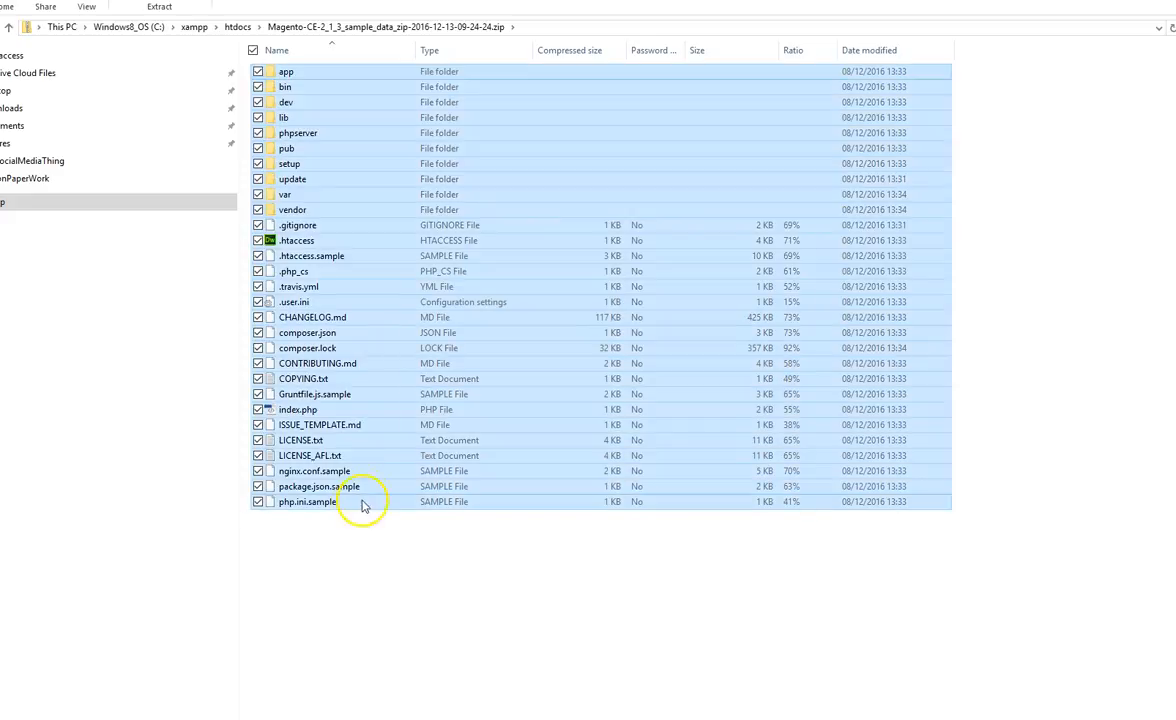
right_click(404, 367)
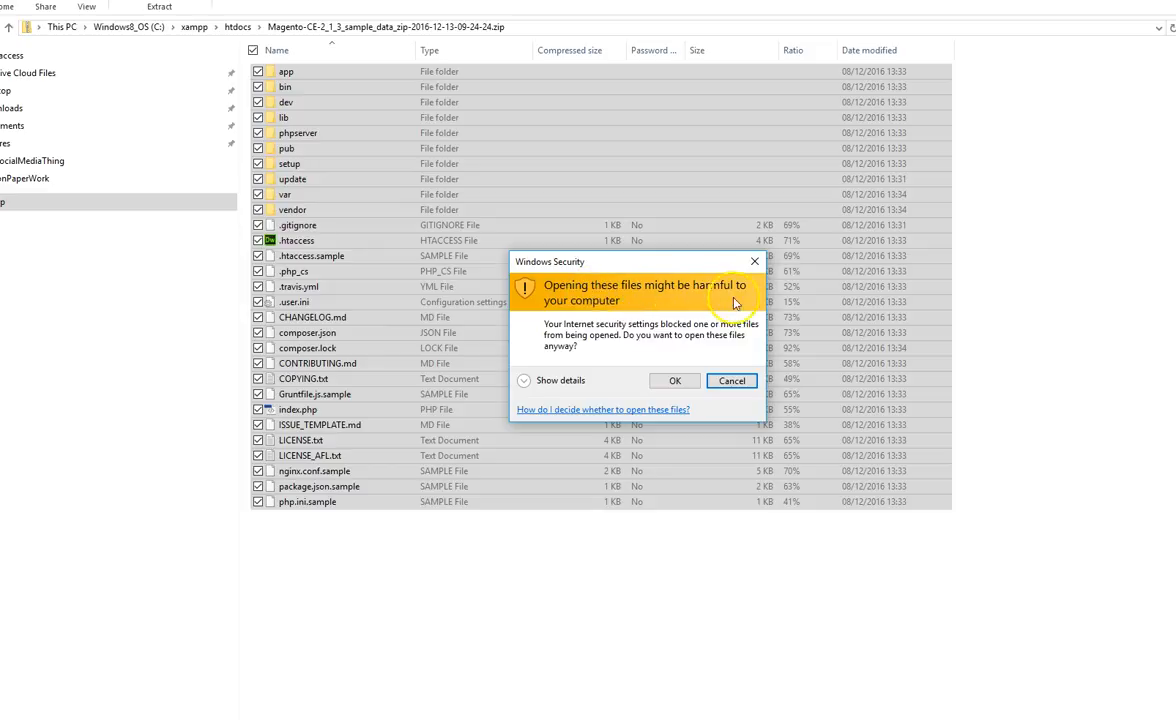
click(675, 381)
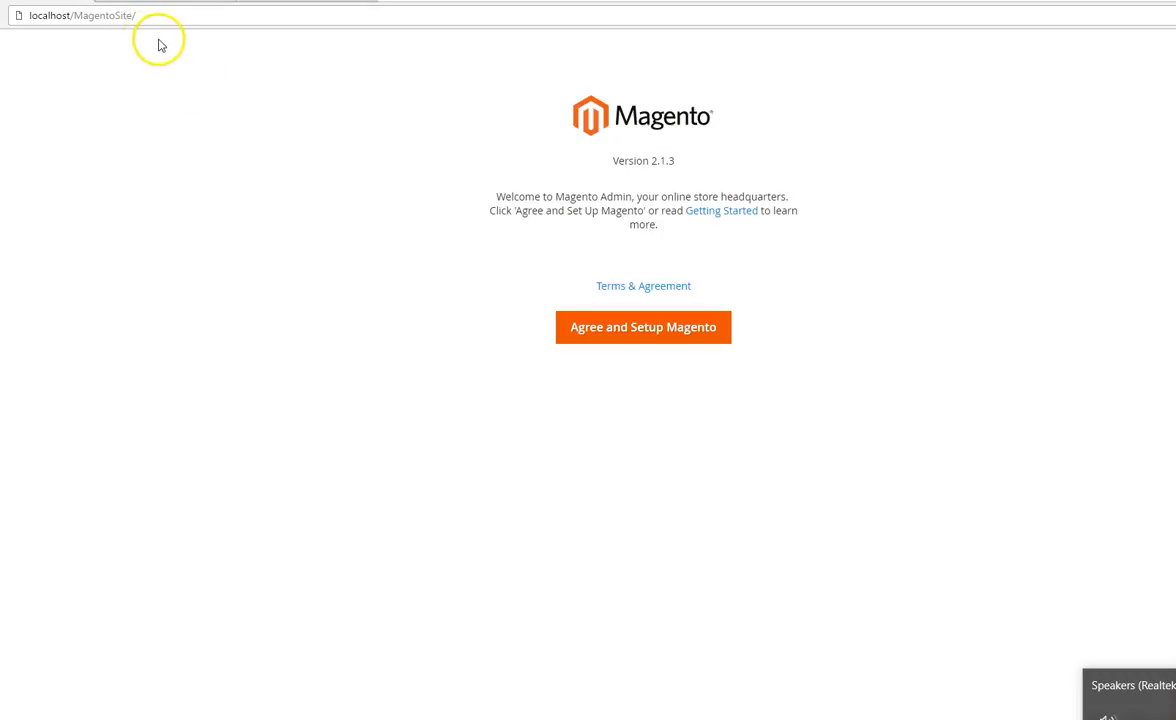
Step: Agree to the Magento terms on the localhost/MagentoSite page and run the setup's readiness check
click(32, 17)
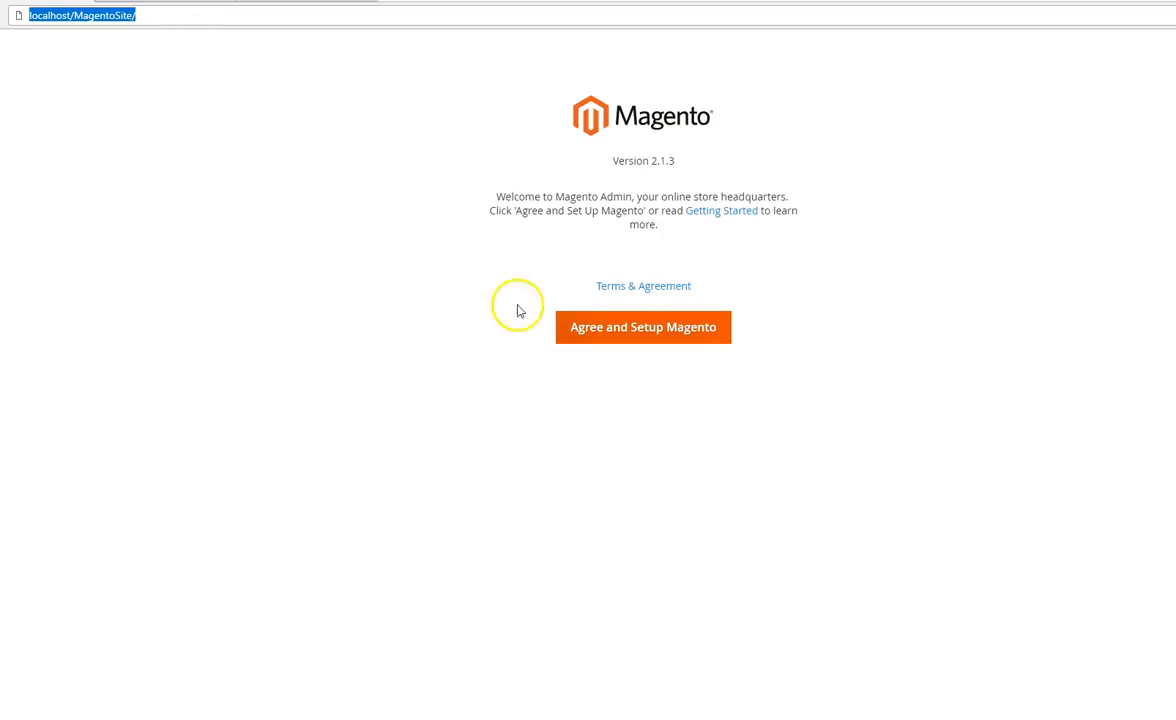
click(90, 22)
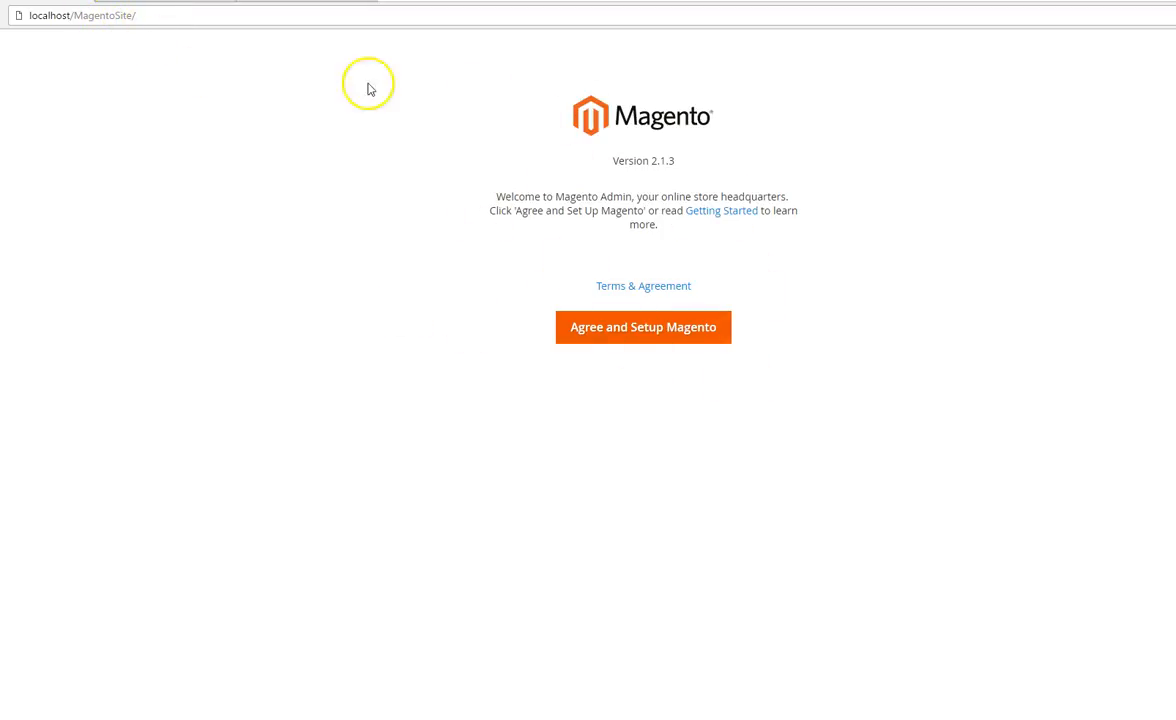
click(161, 18)
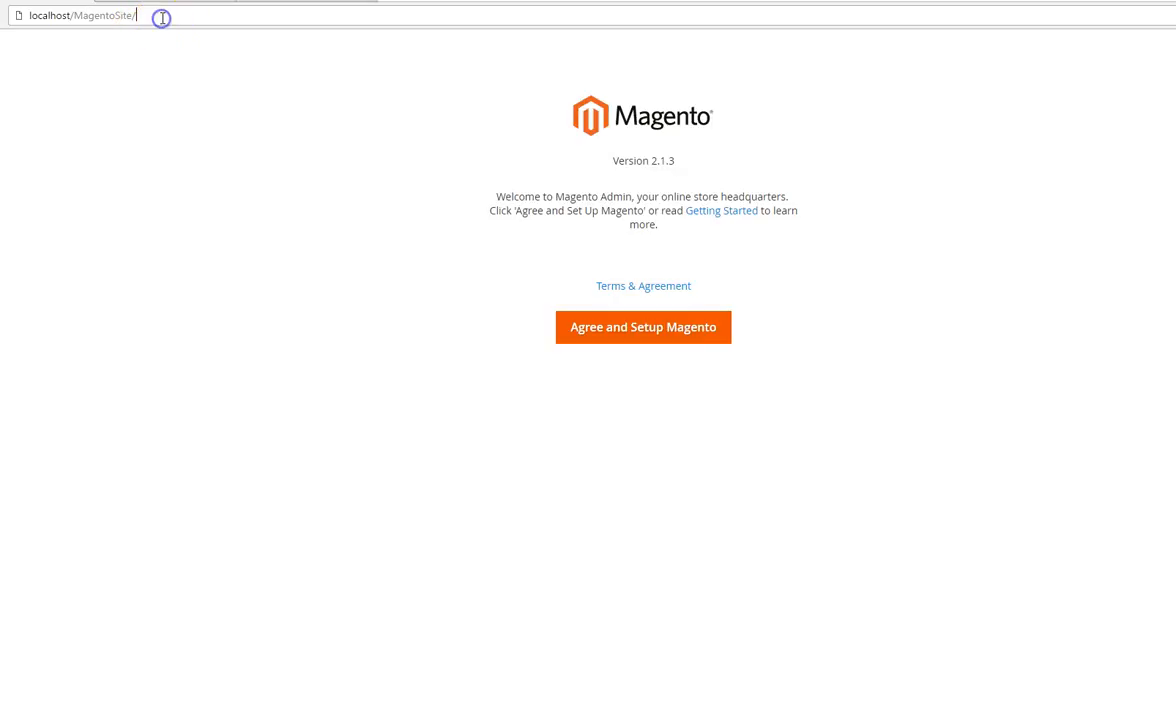
click(645, 329)
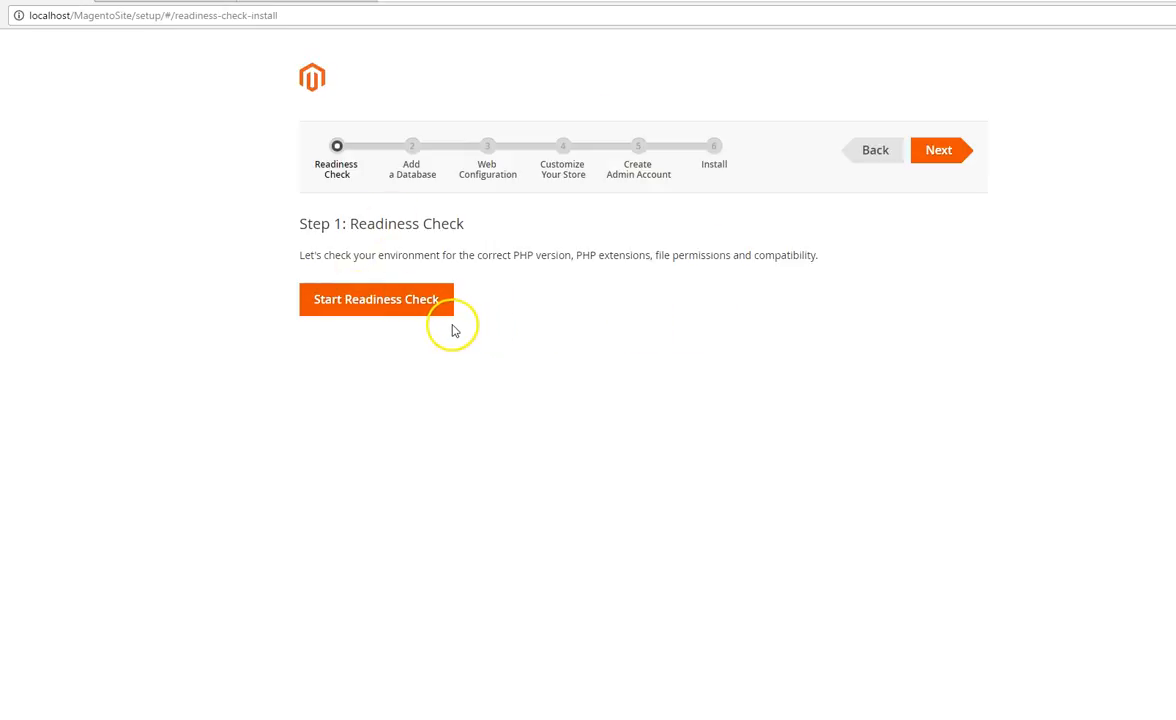
click(389, 305)
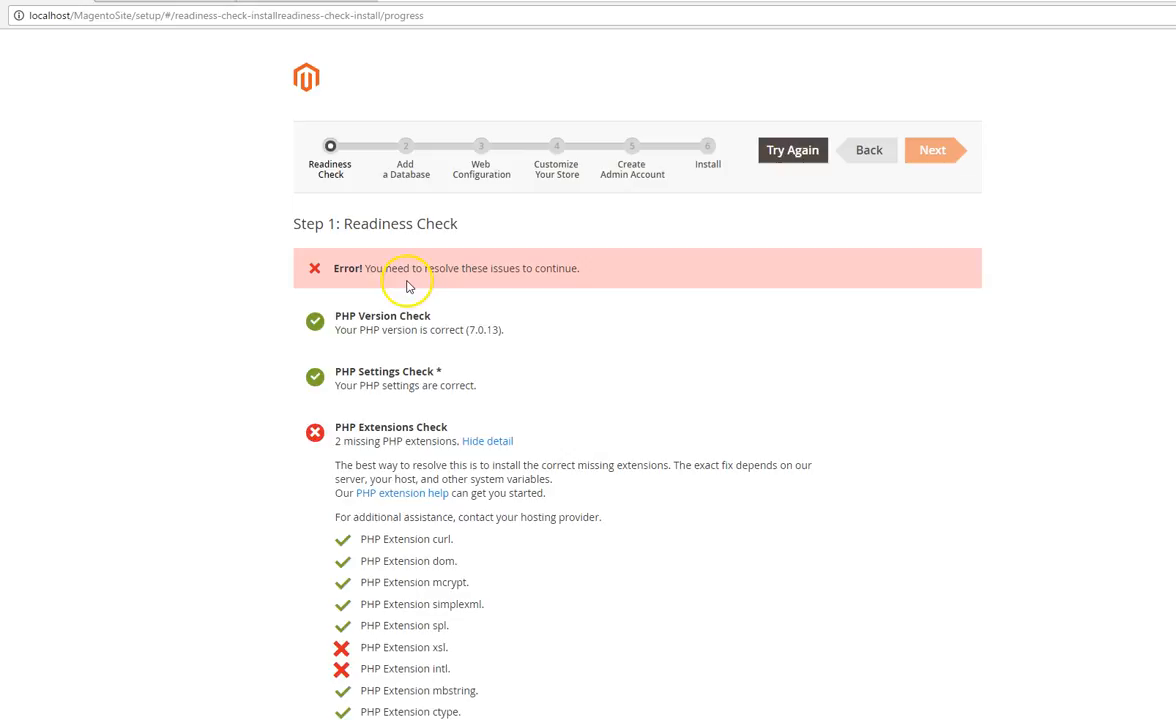
Step: Examine the PHP Extensions Check list in the readiness check results for missing extensions
scroll(500, 290, down, 2)
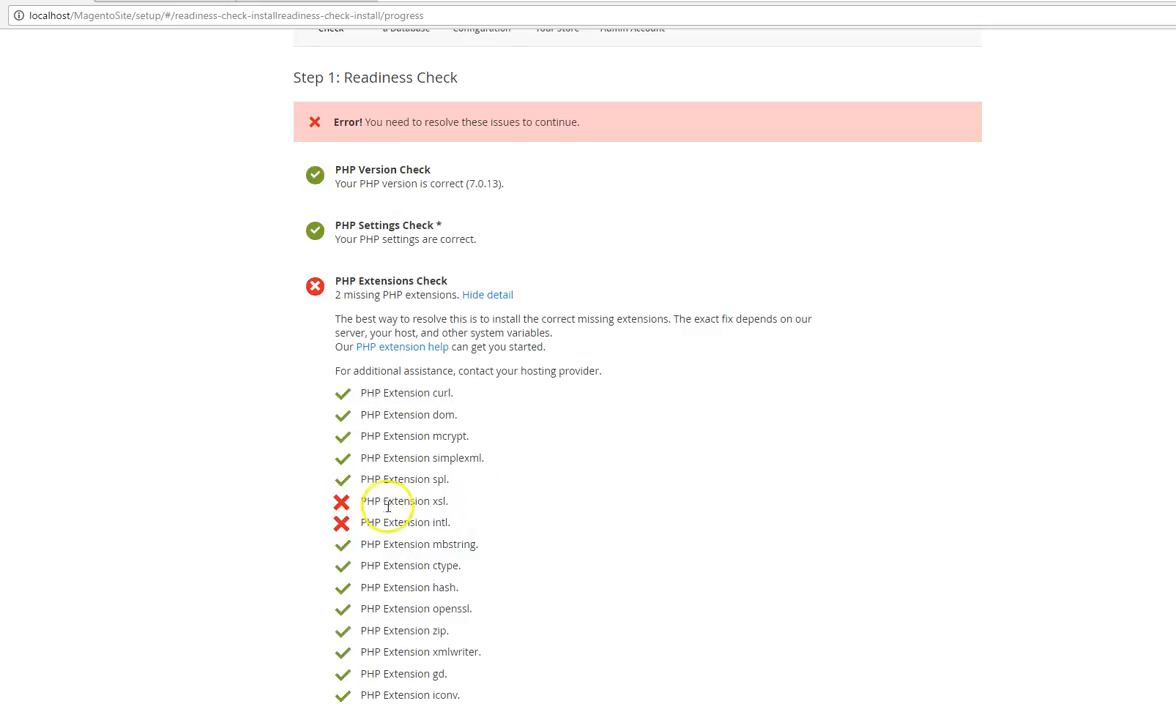
drag(363, 506, 452, 501)
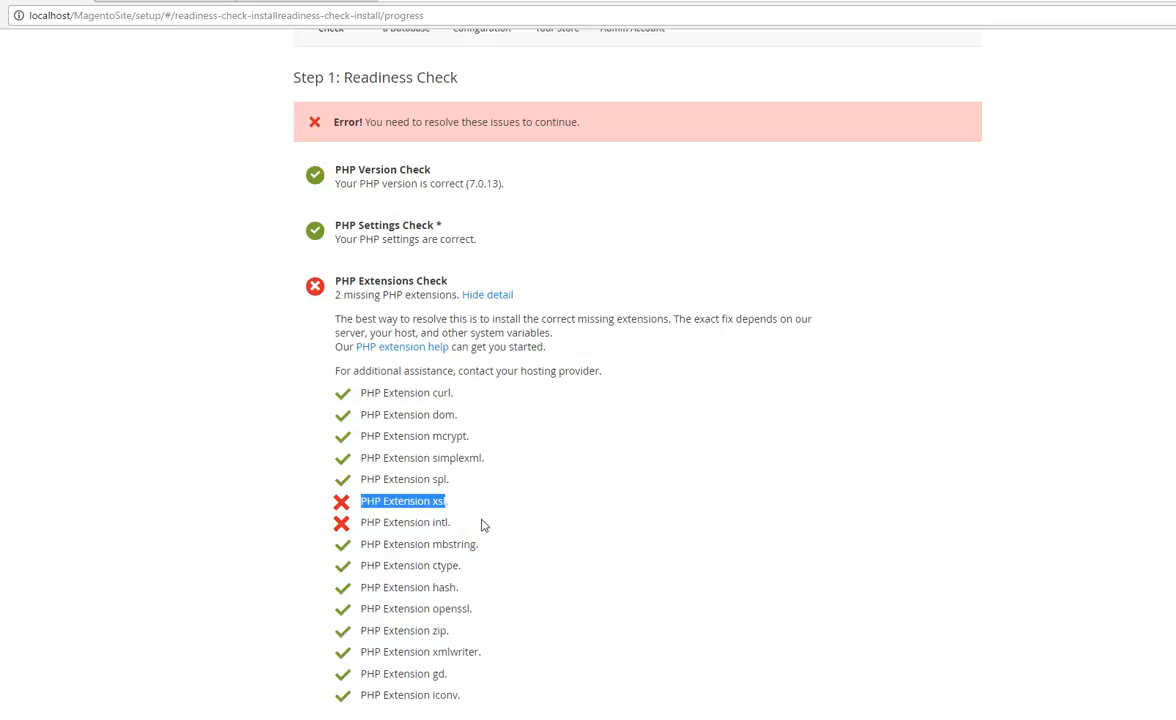
drag(366, 522, 452, 522)
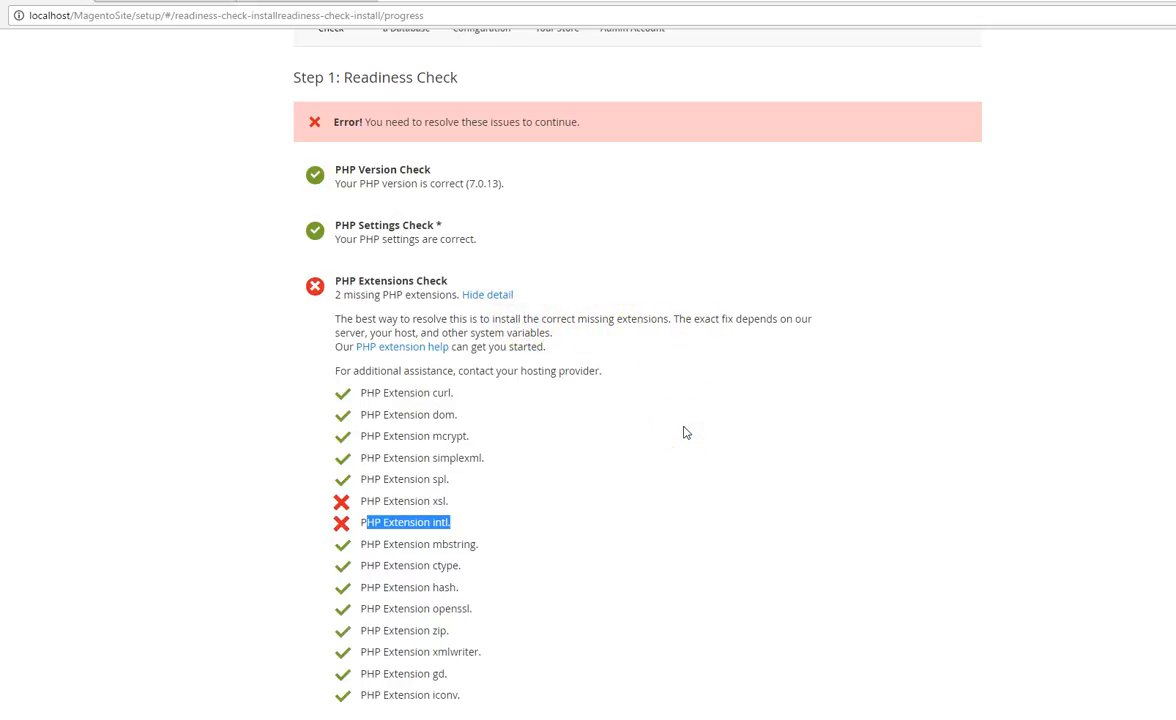
click(551, 496)
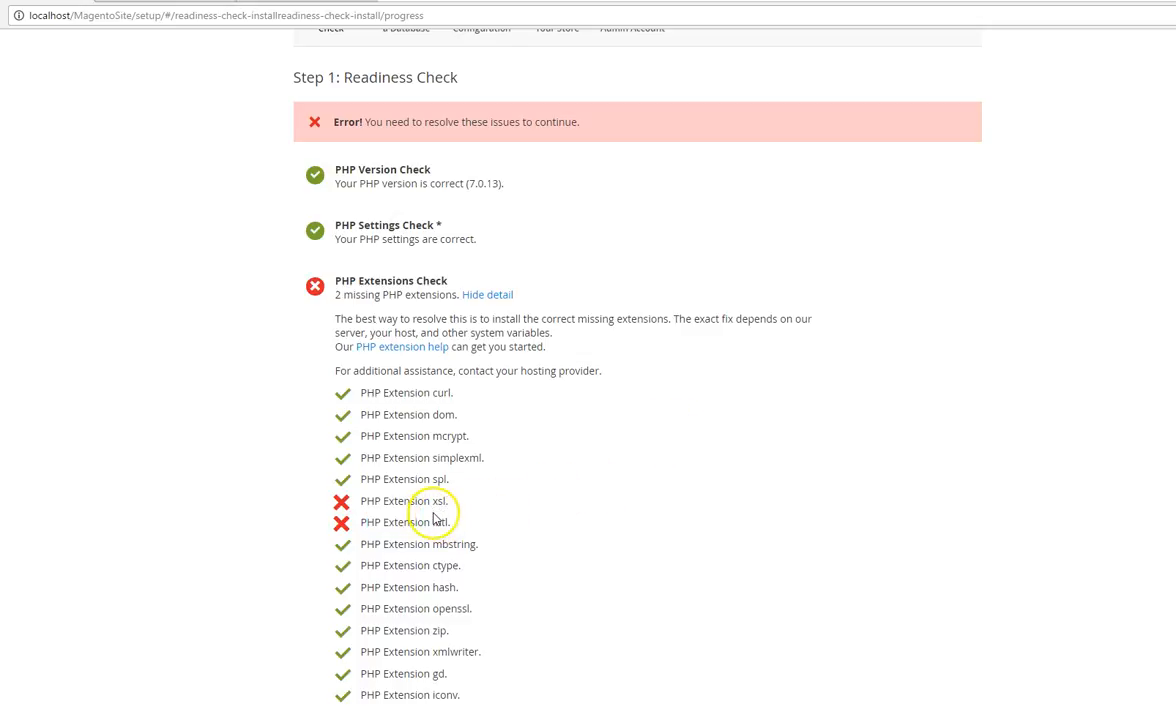
drag(433, 504, 446, 503)
key(ctrl+c)
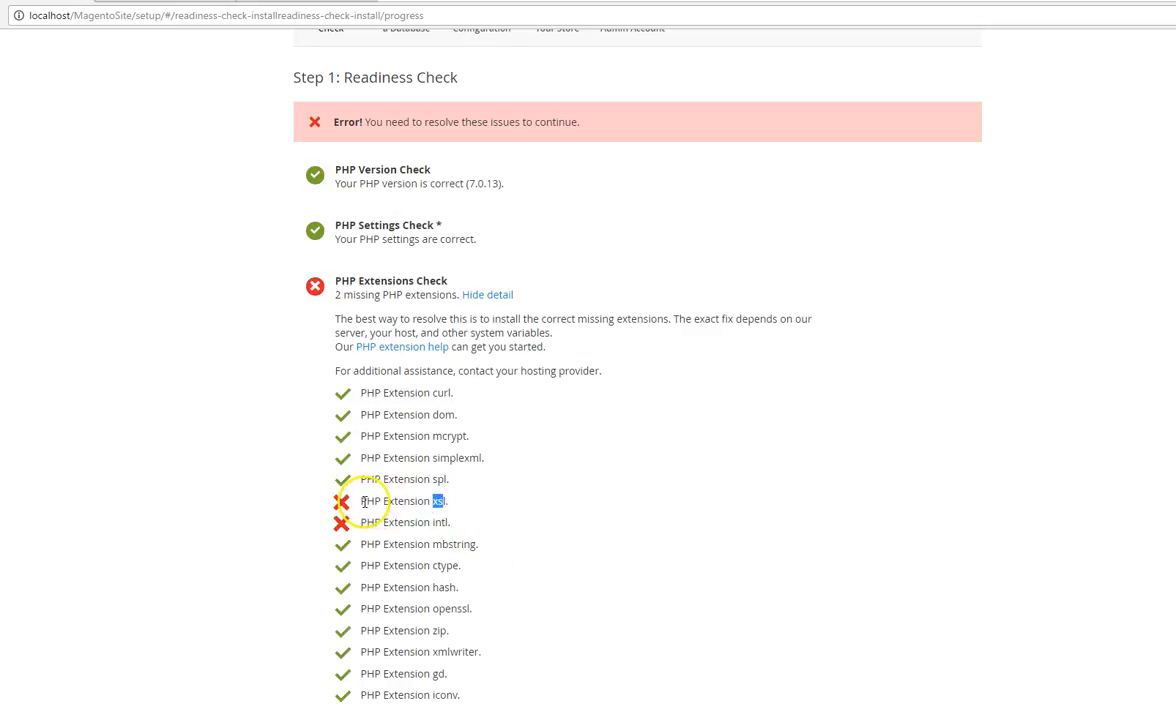
click(452, 499)
drag(441, 501, 432, 501)
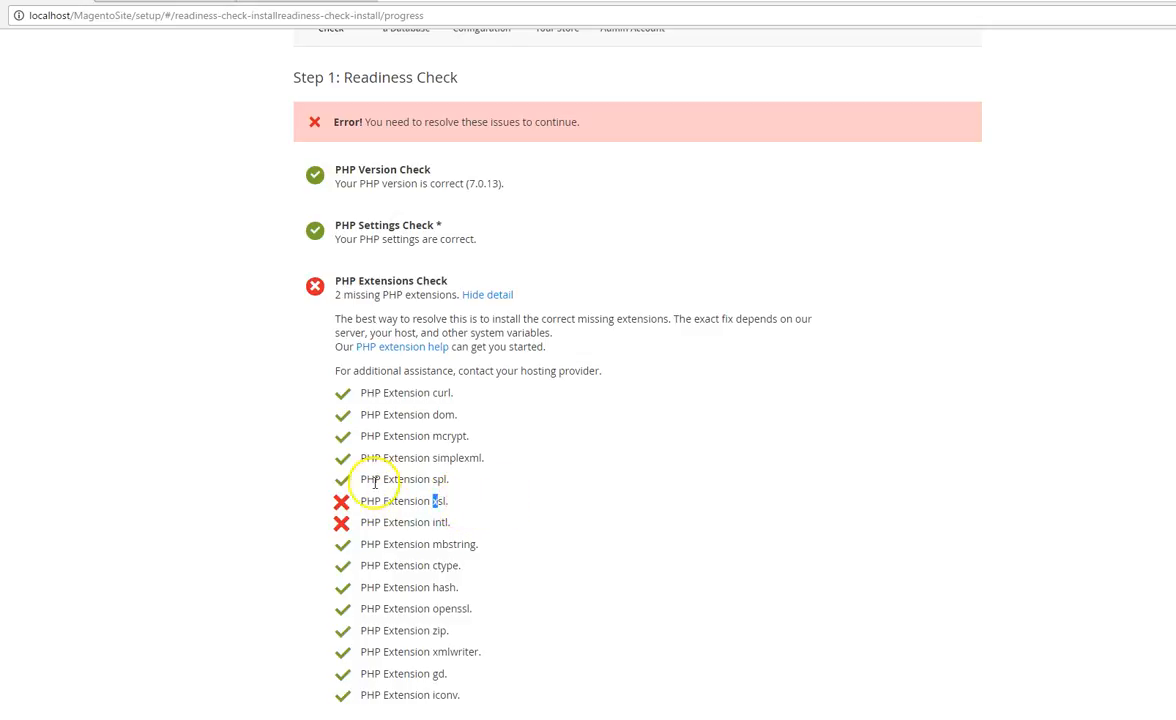
drag(346, 496, 367, 499)
click(384, 513)
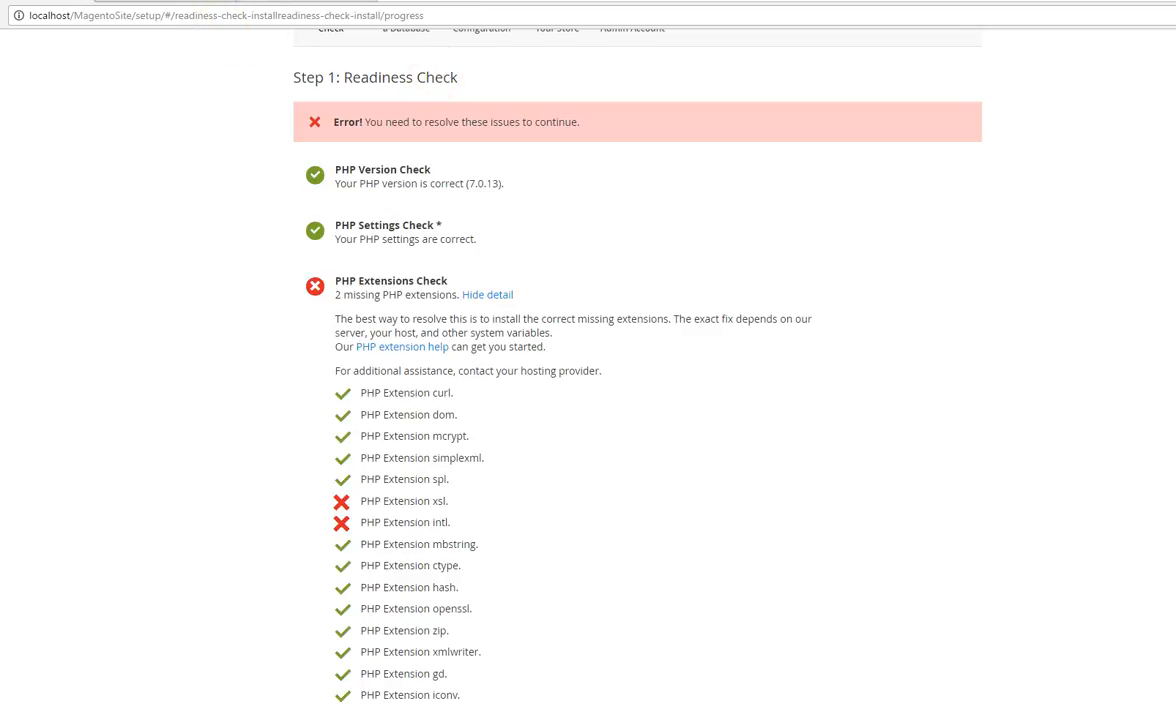
Step: Duplicate the browser tab with the Magento installer and run the readiness check again in the copy
right_click(24, 1)
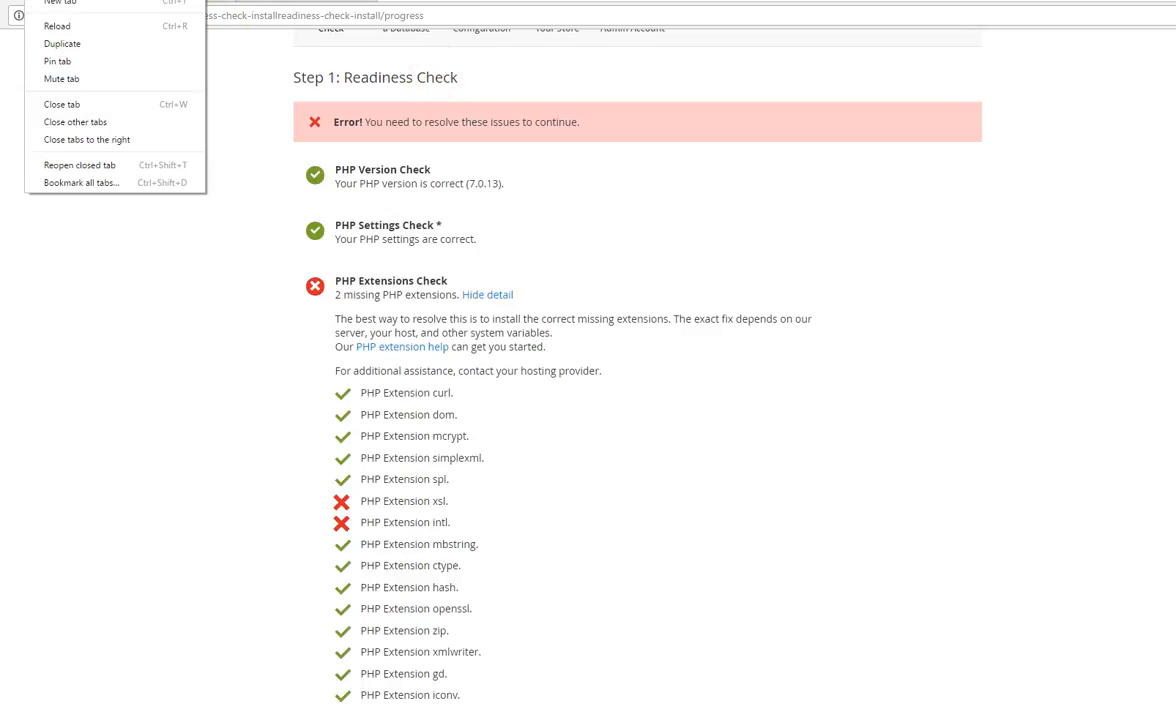
click(77, 45)
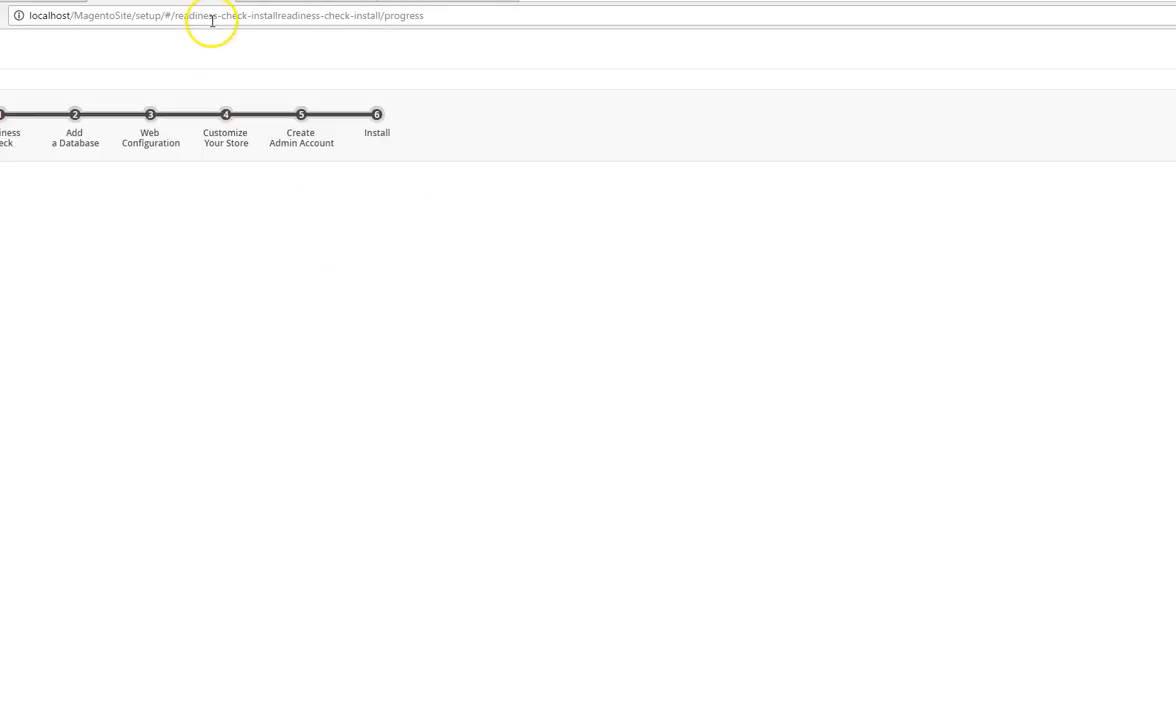
click(615, 330)
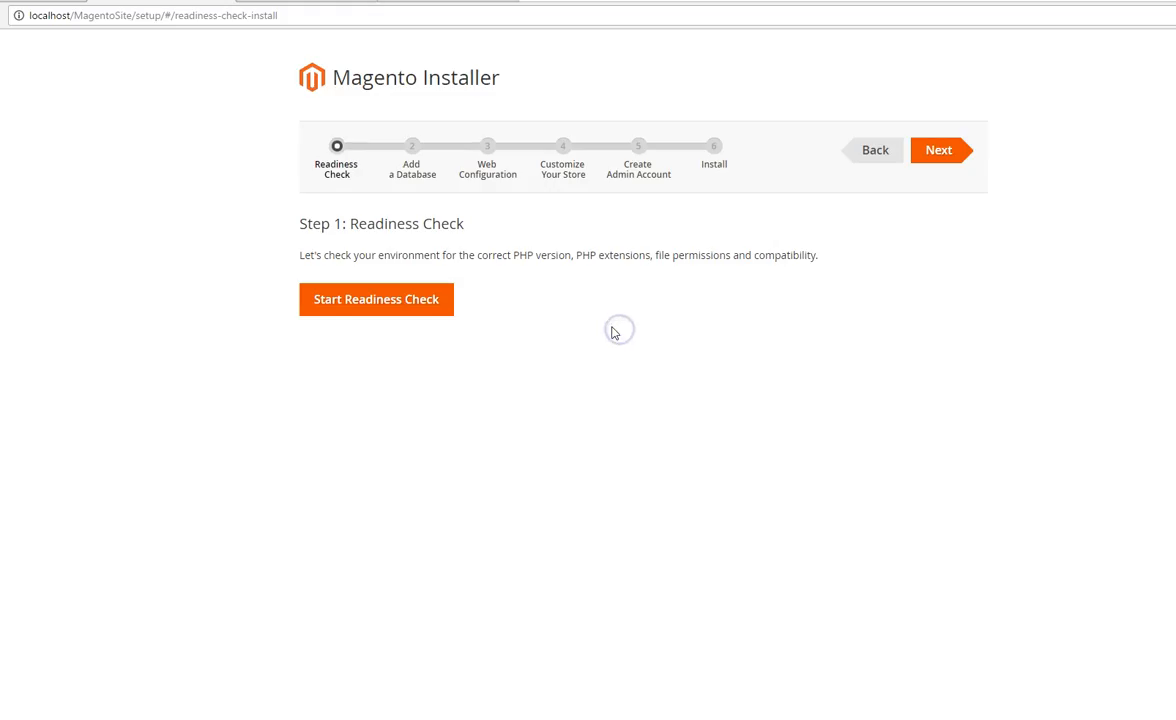
click(421, 302)
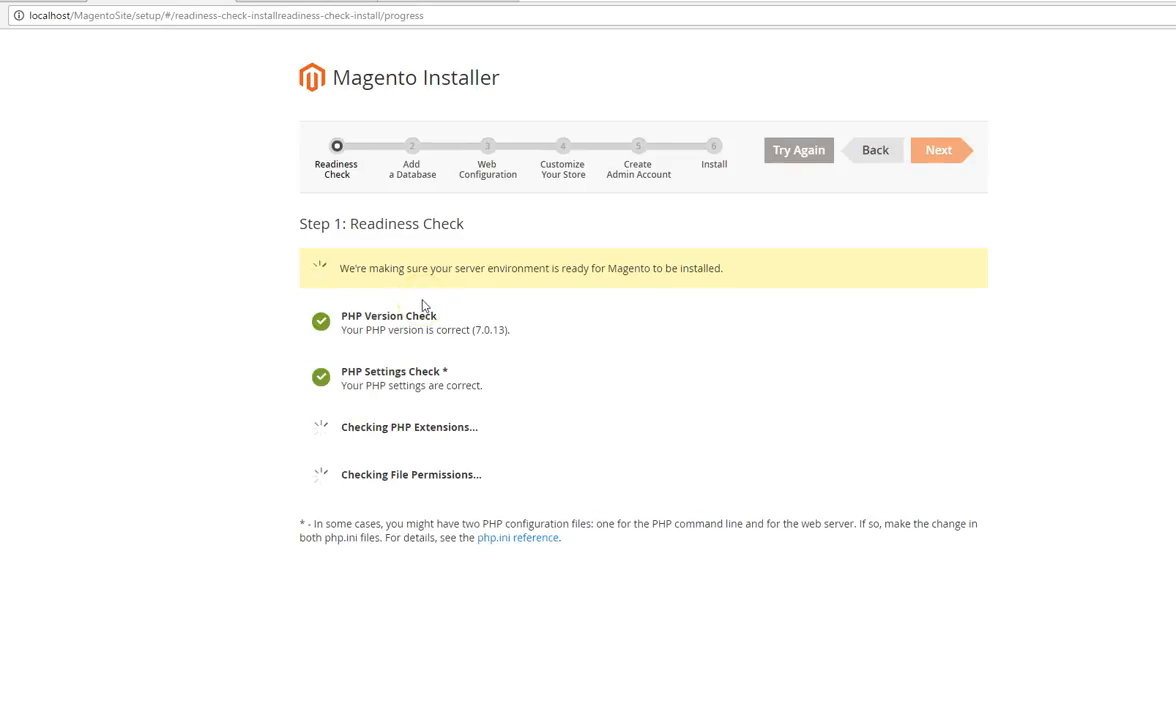
Step: Copy the extension name "xsl" from the PHP Extensions Check list
scroll(400, 420, down, 1)
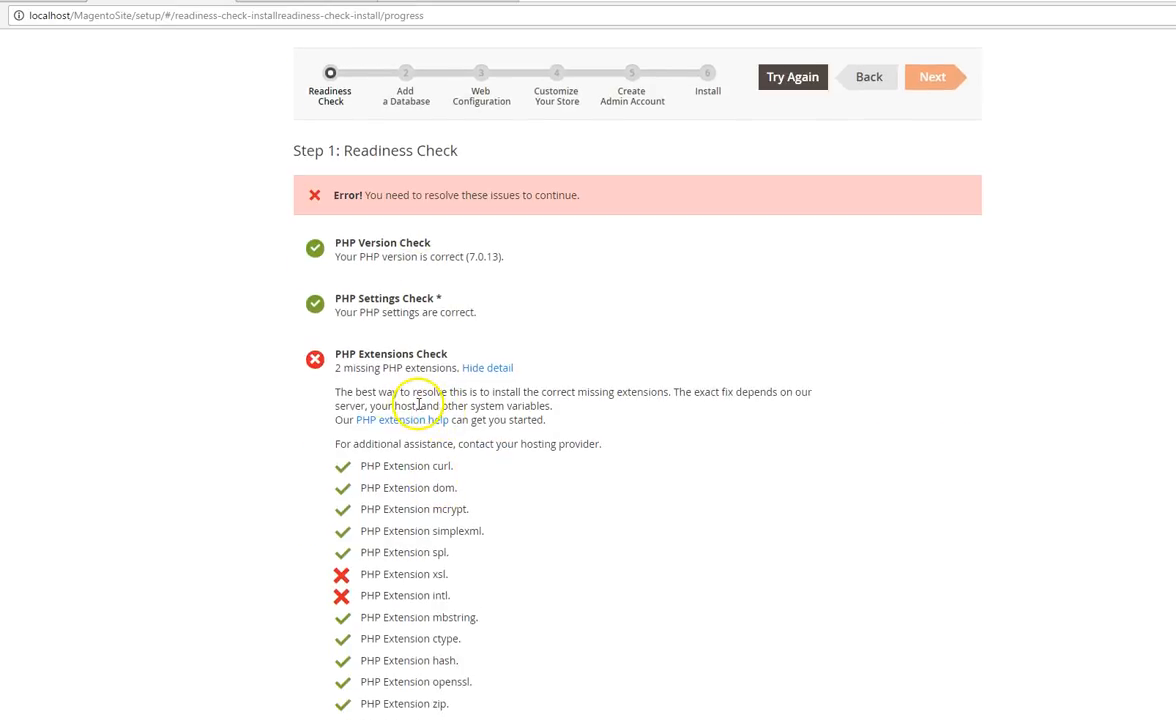
right_click(443, 574)
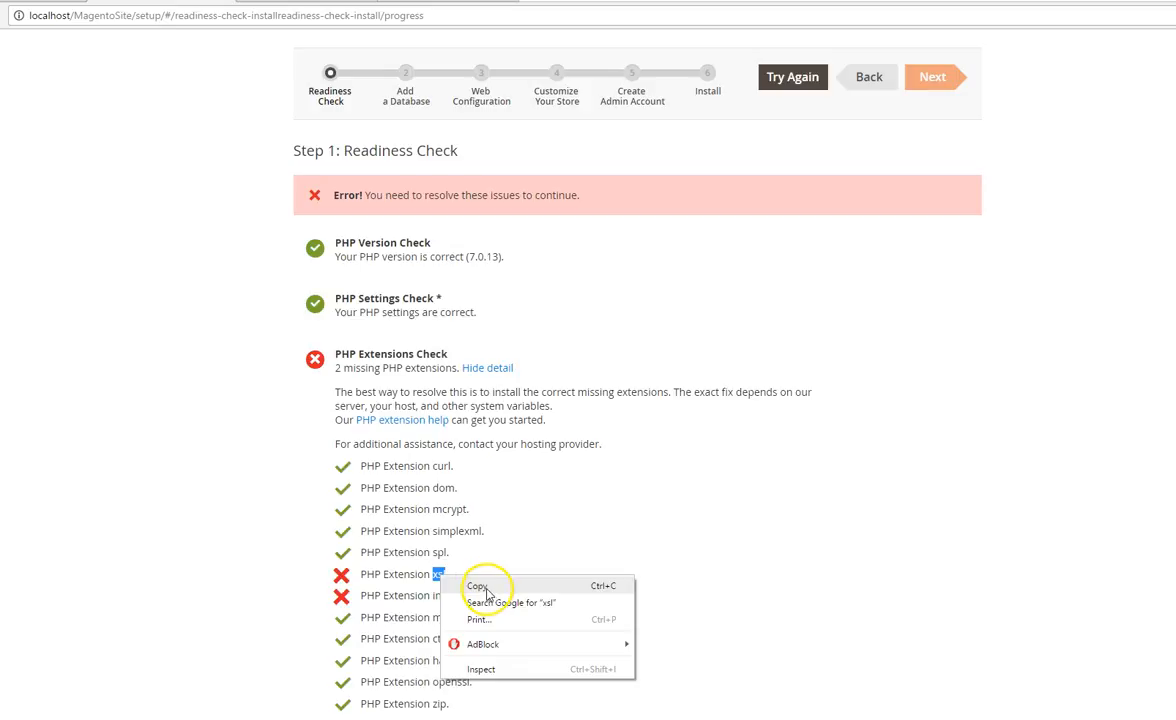
click(487, 591)
Step: Switch to the XAMPP Control Panel and open Apache's PHP (php.ini) configuration file
mouse_move(1036, 719)
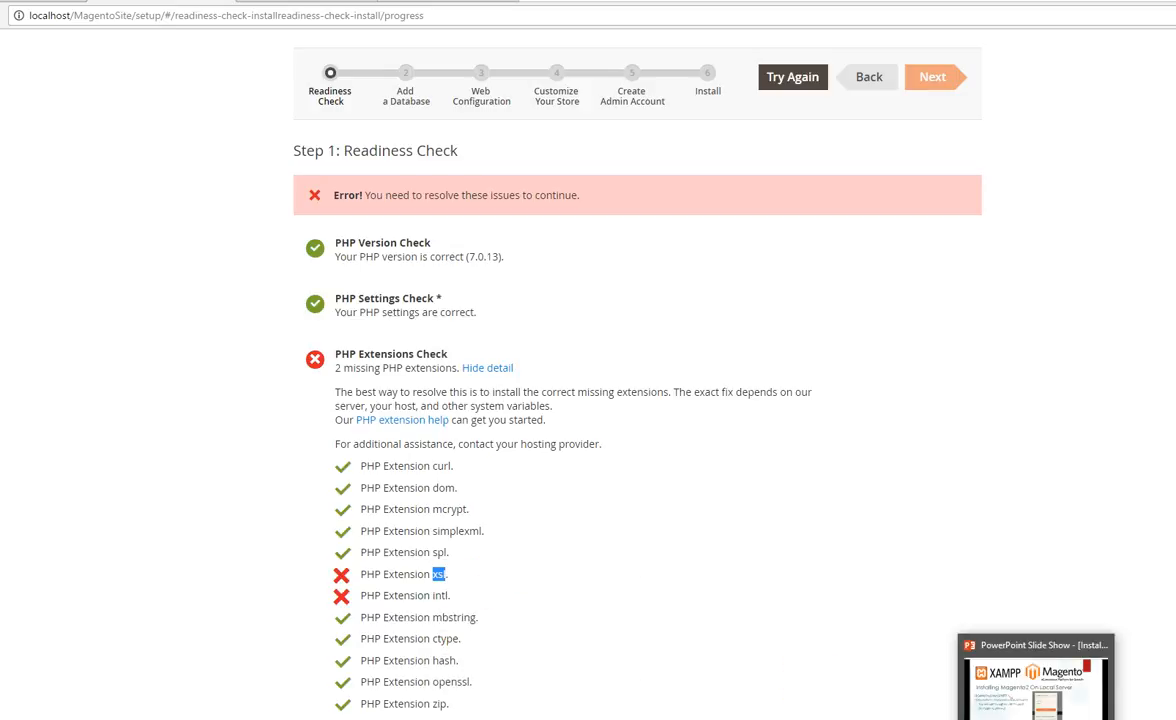
click(1000, 719)
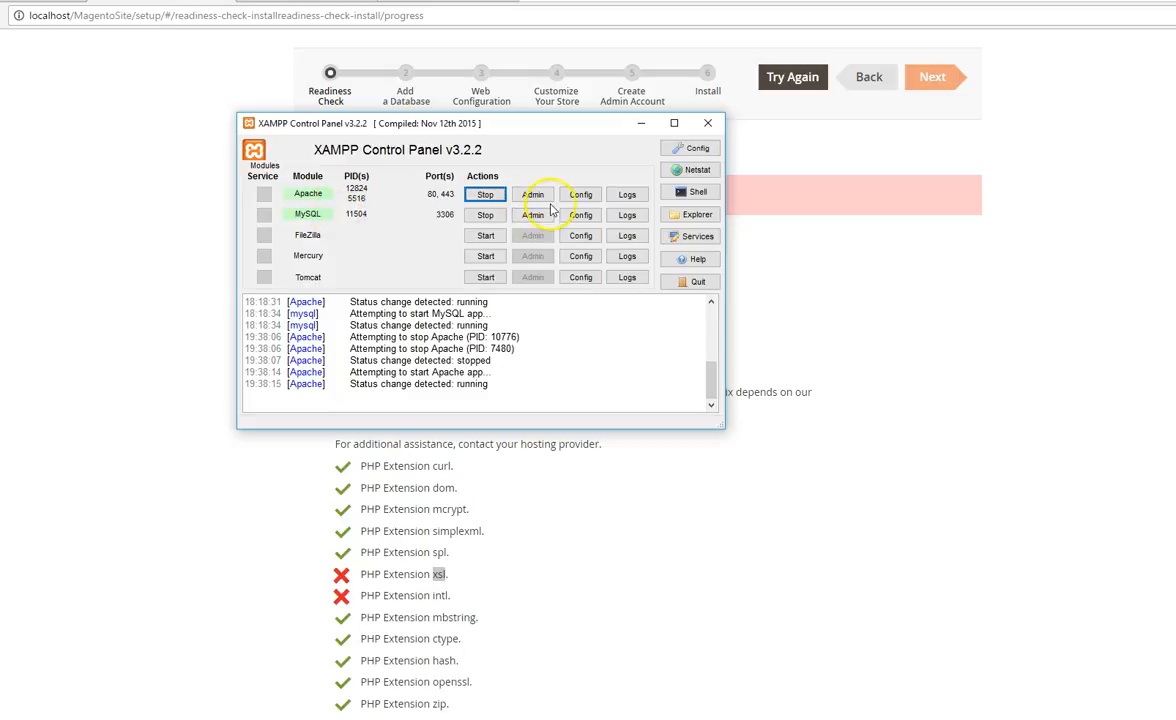
click(581, 196)
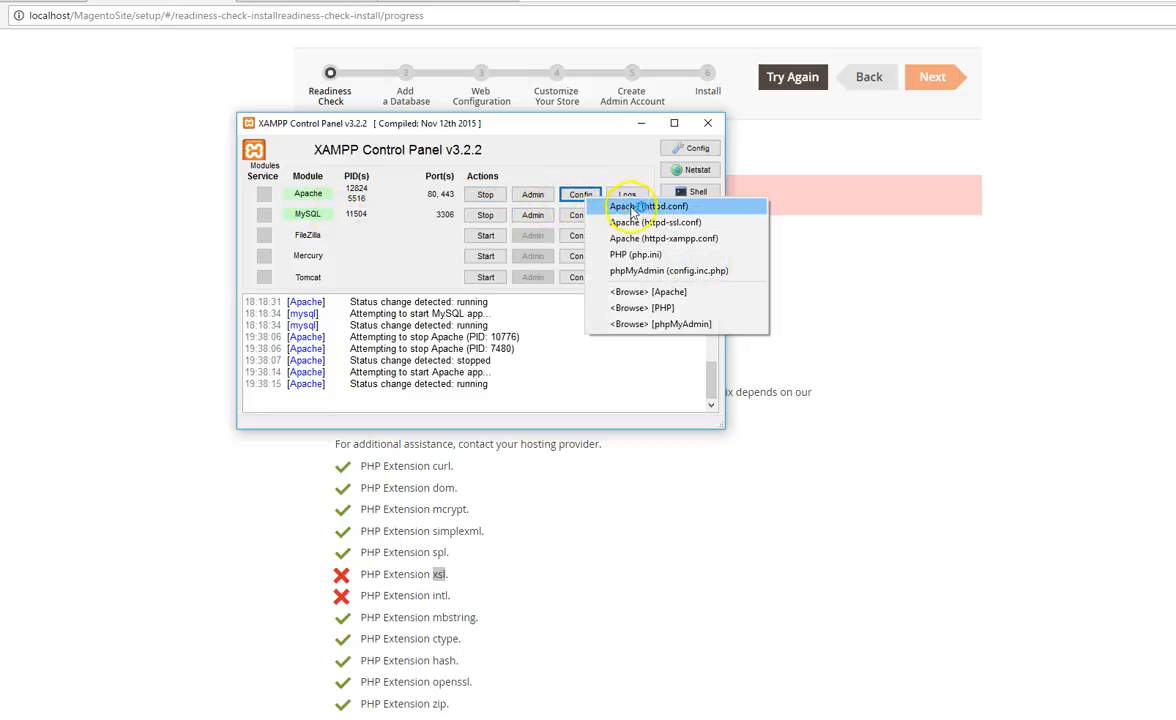
click(660, 258)
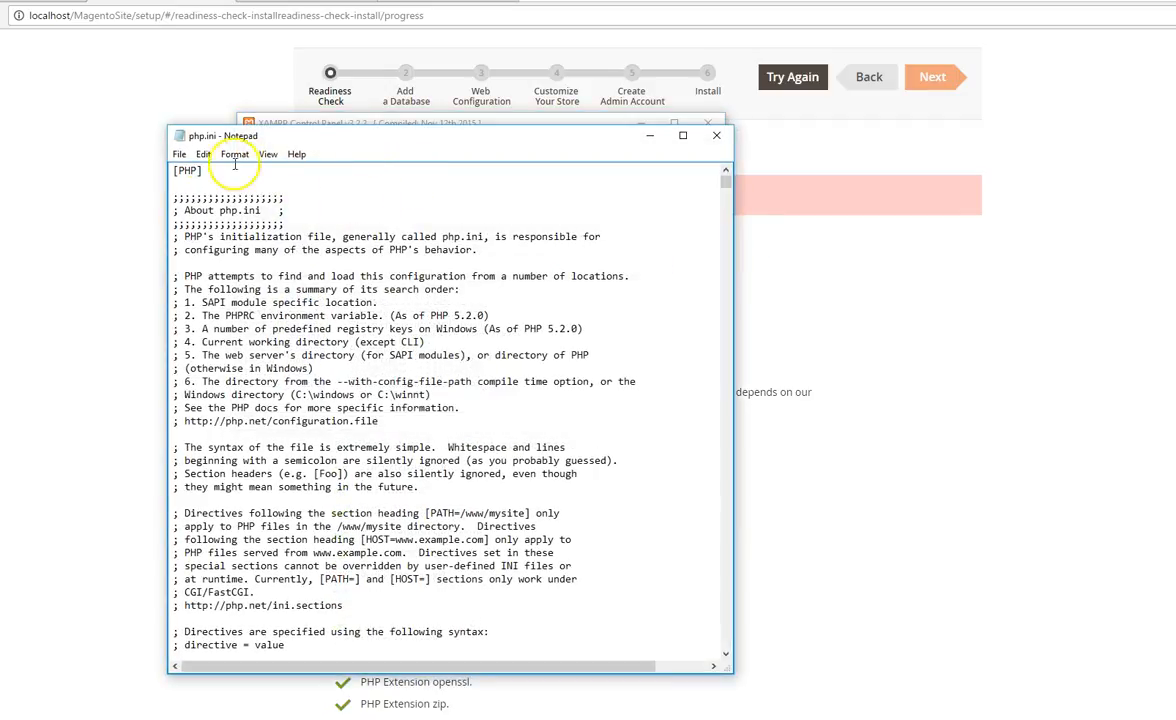
Step: Search the php.ini file for the copied text "xsl"
click(203, 156)
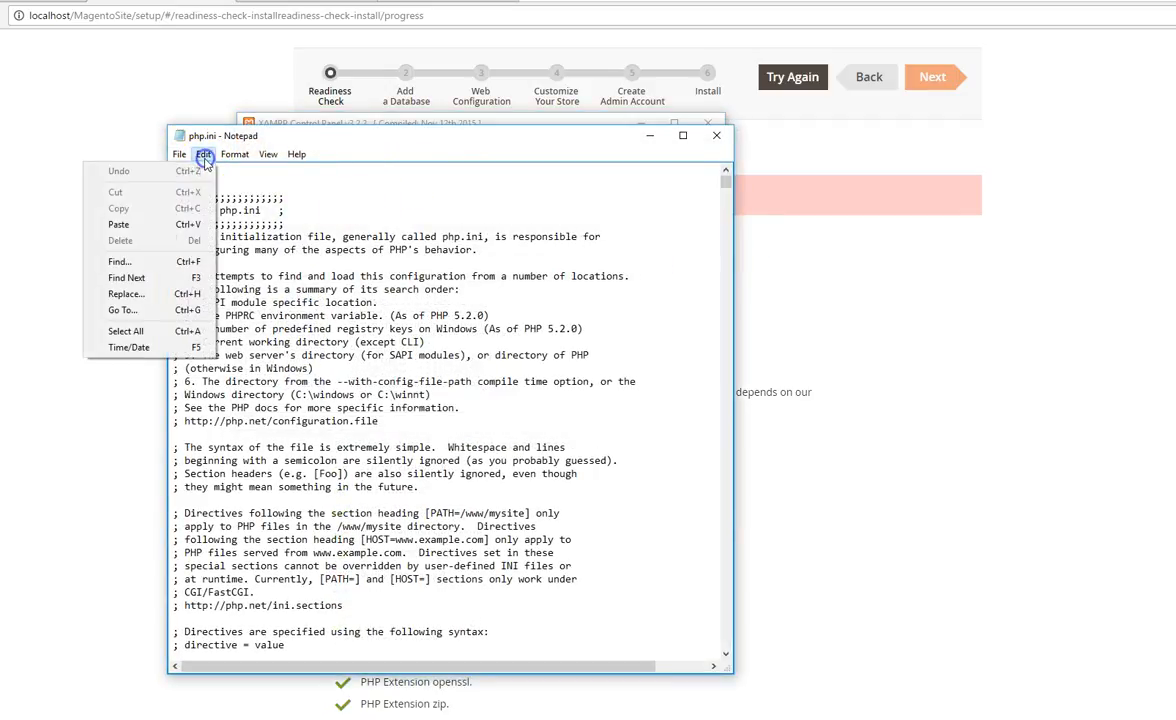
click(162, 261)
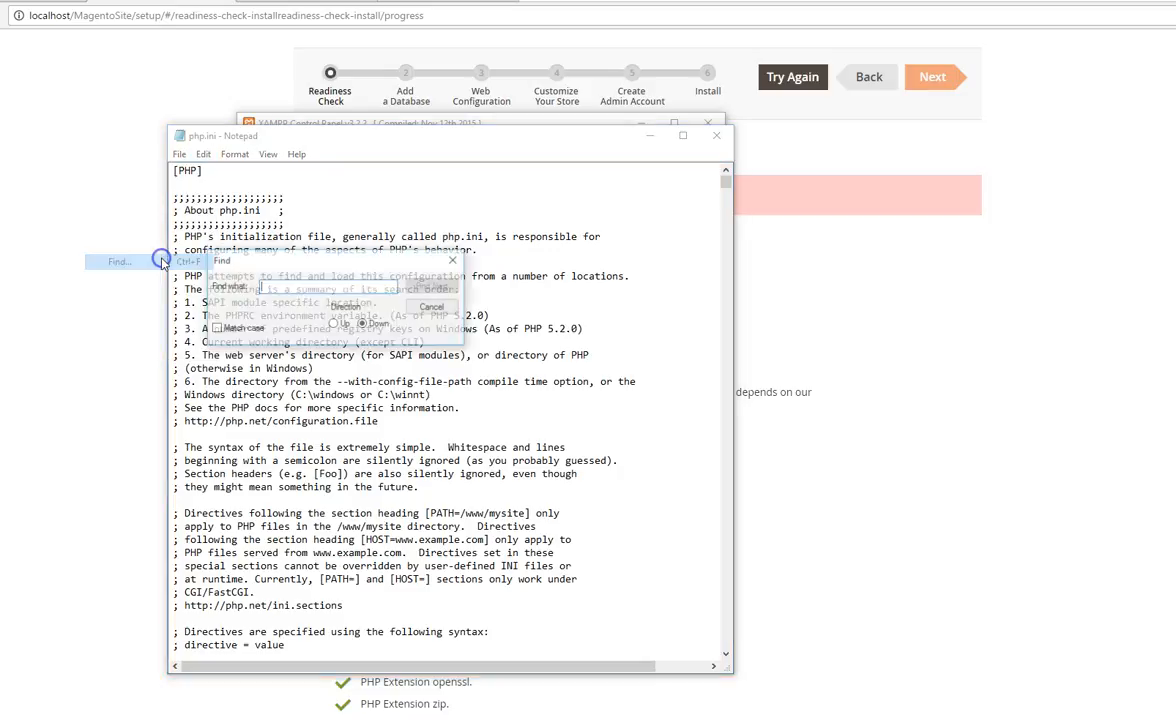
right_click(290, 284)
click(241, 349)
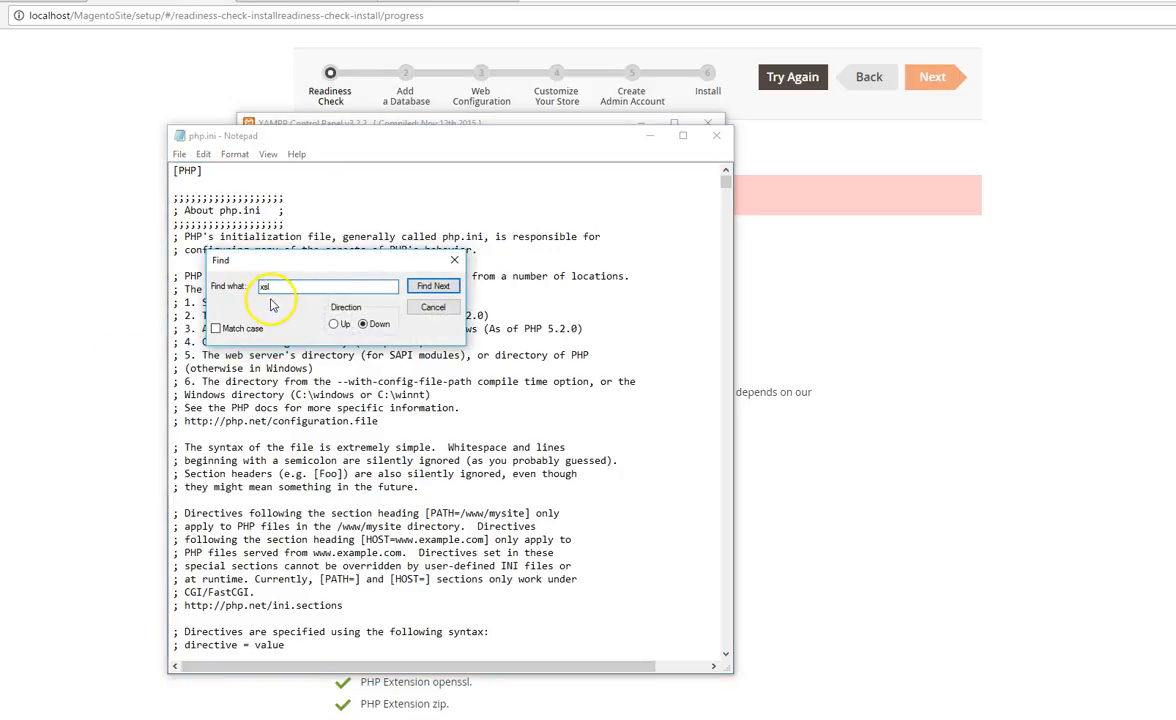
click(428, 288)
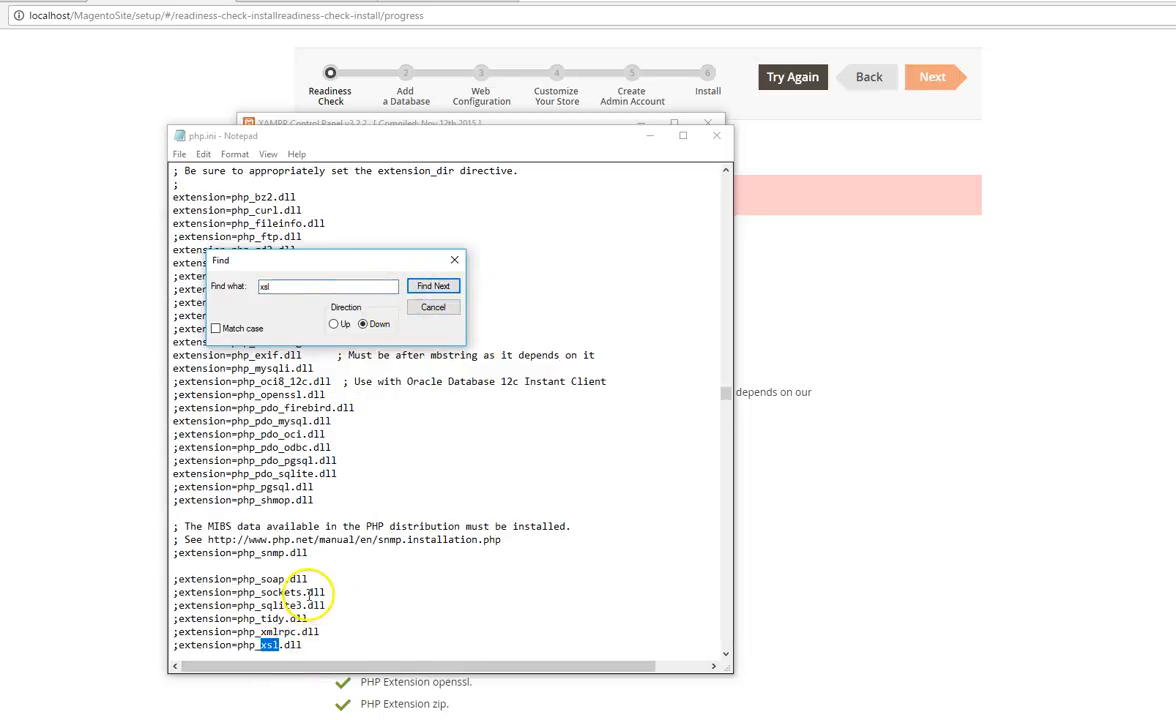
Step: Enable the xsl extension by removing the semicolon before extension=php_xsl.dll in php.ini, and save the file
scroll(300, 596, down, 1)
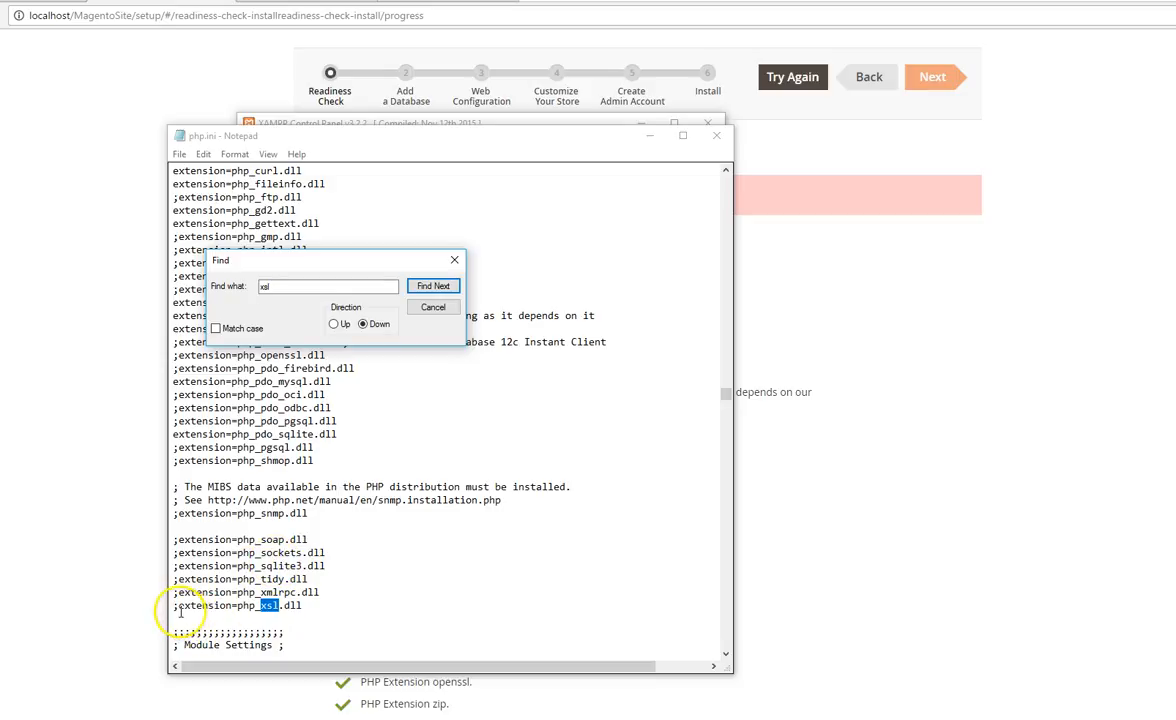
click(176, 606)
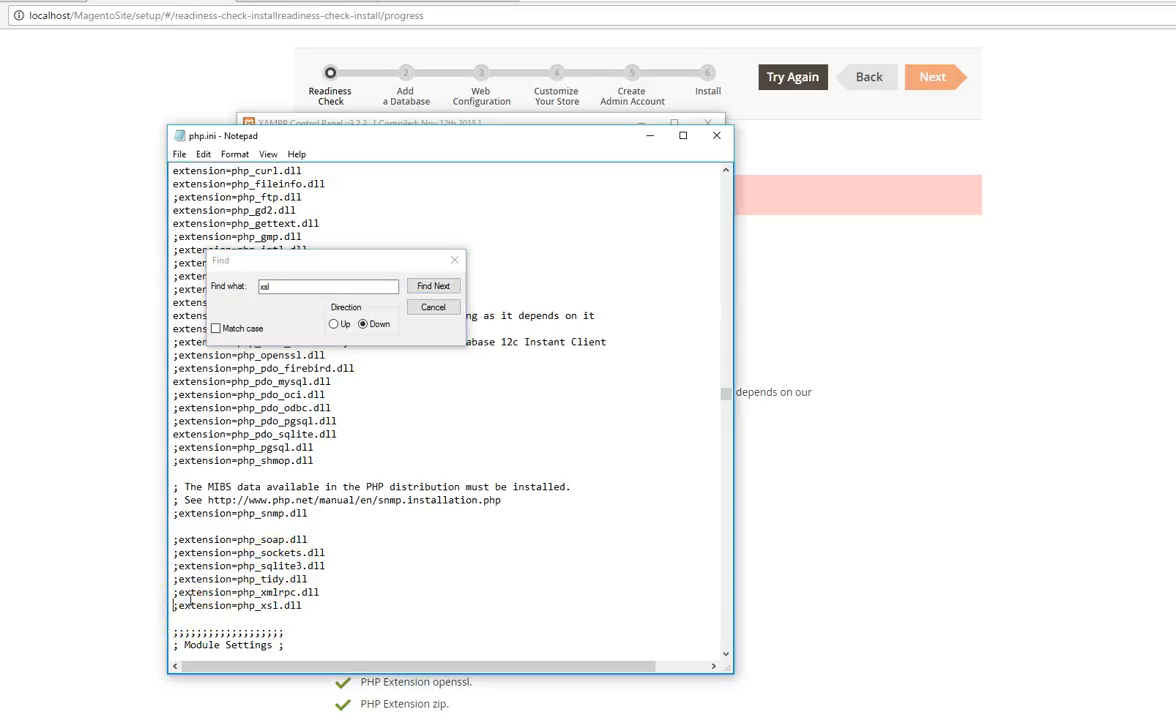
key(Delete)
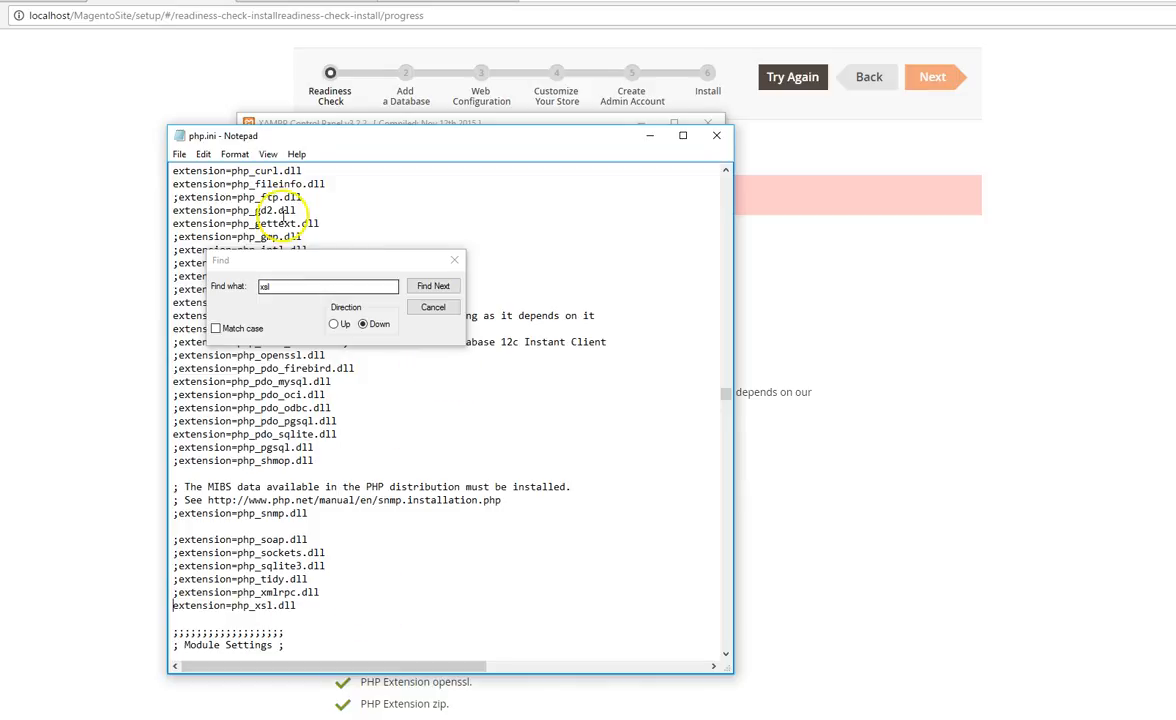
click(420, 307)
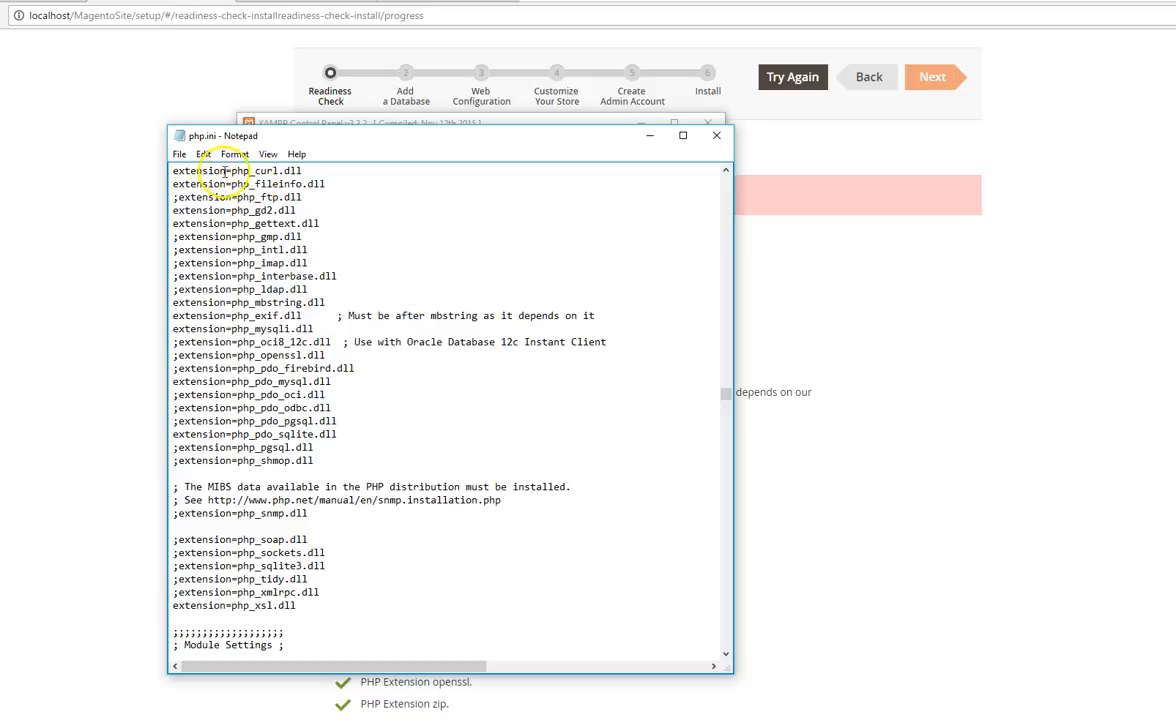
click(179, 154)
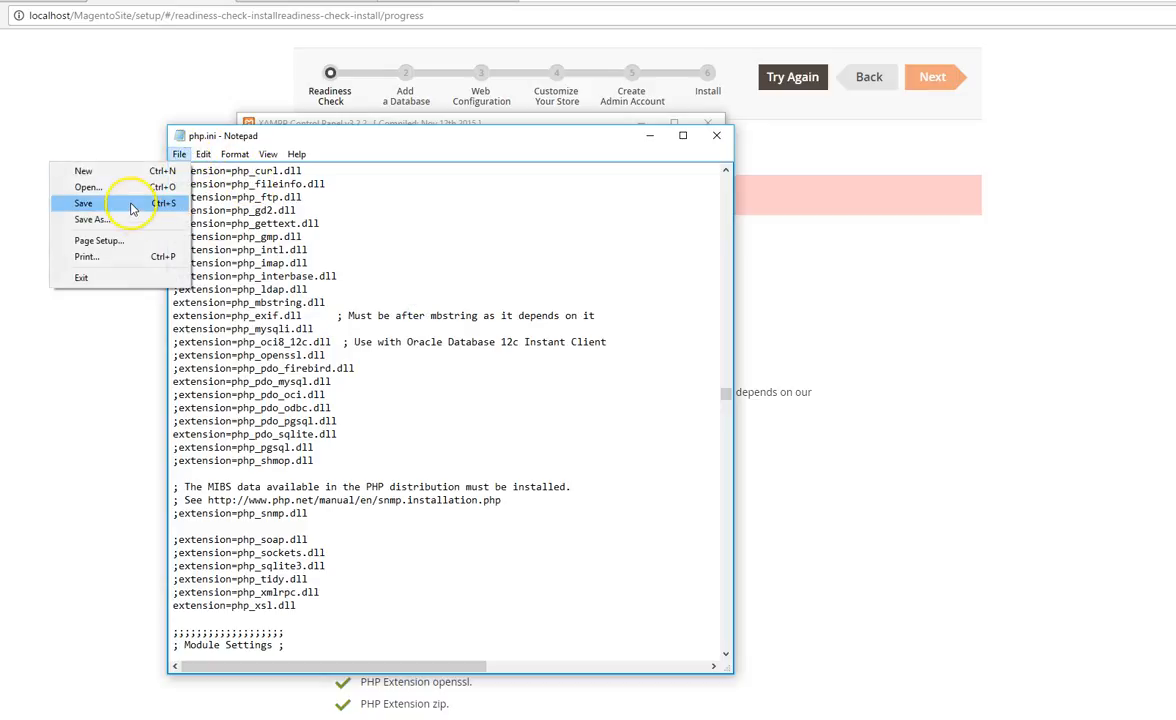
click(128, 203)
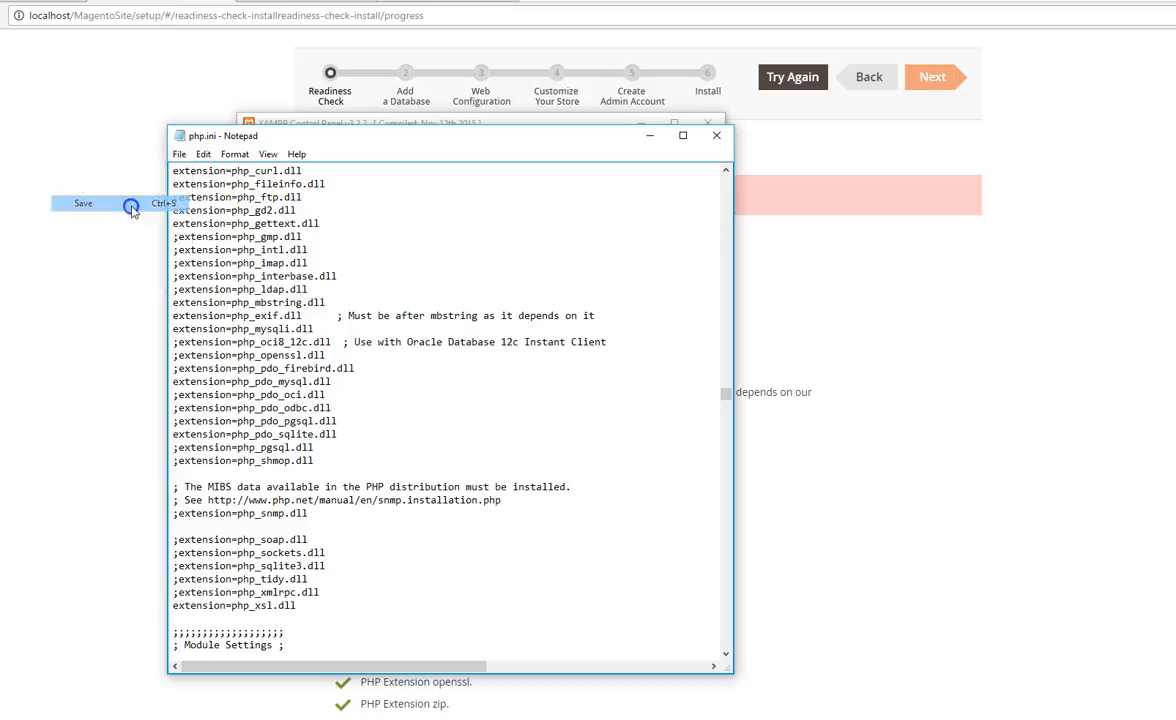
Step: Stop and restart Apache in the XAMPP Control Panel, and run Magento's readiness check again in the browser
click(651, 140)
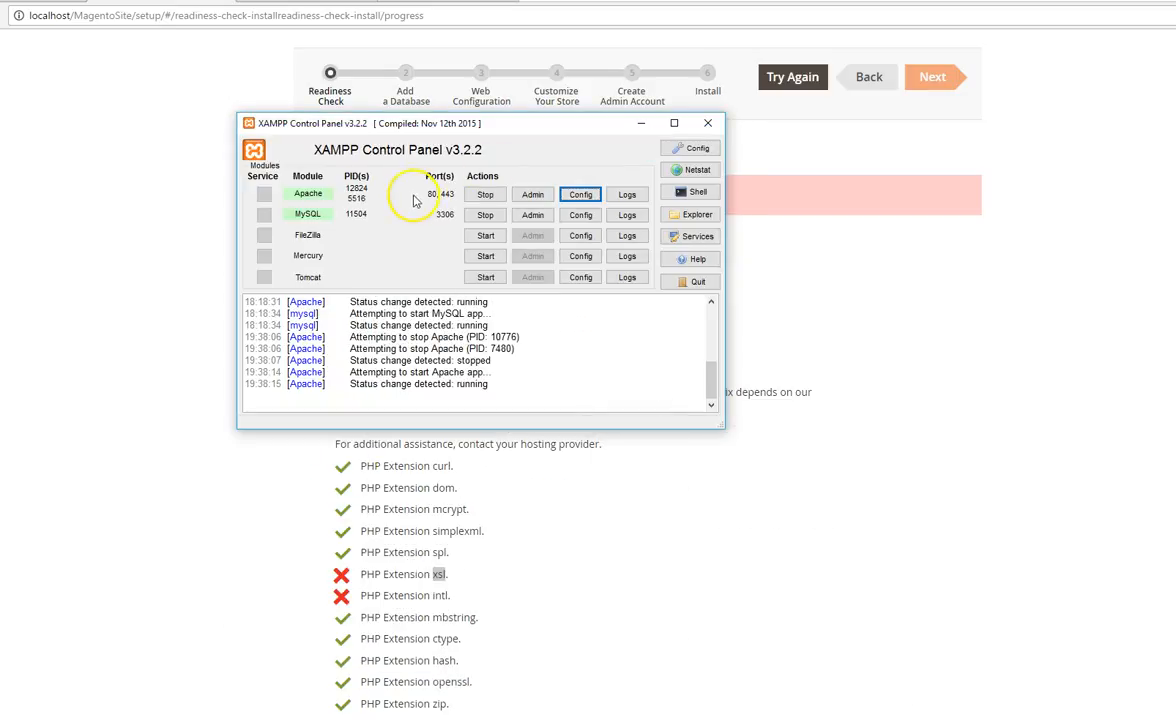
click(485, 194)
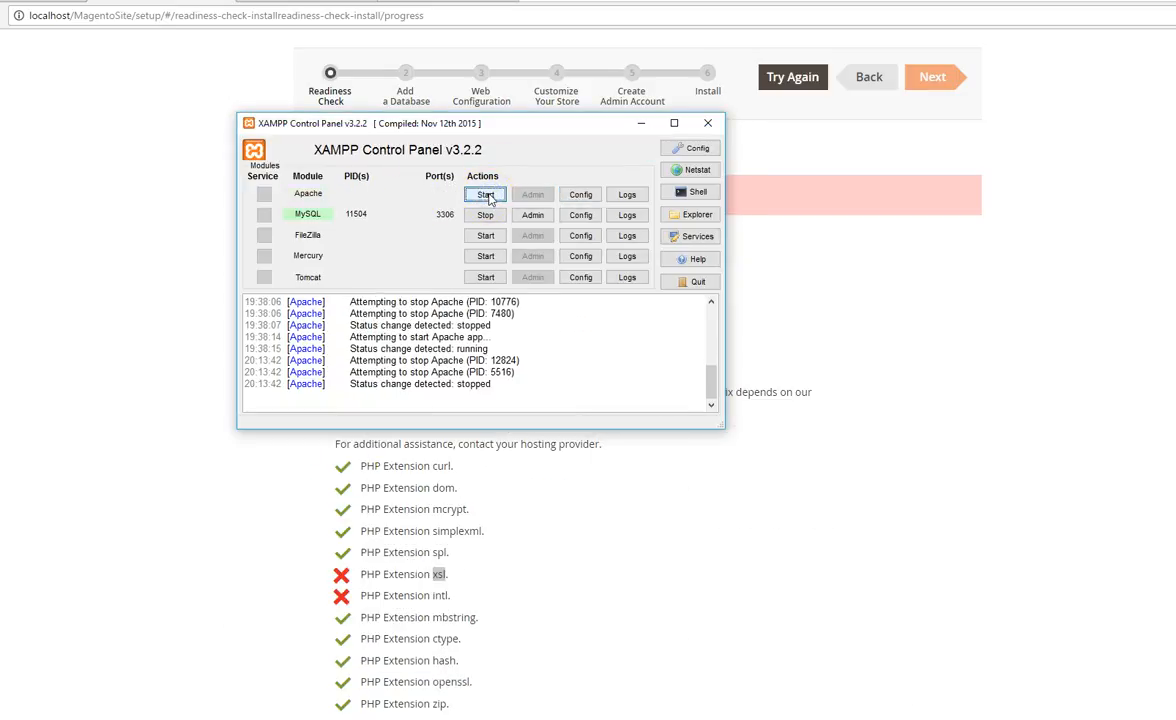
click(485, 194)
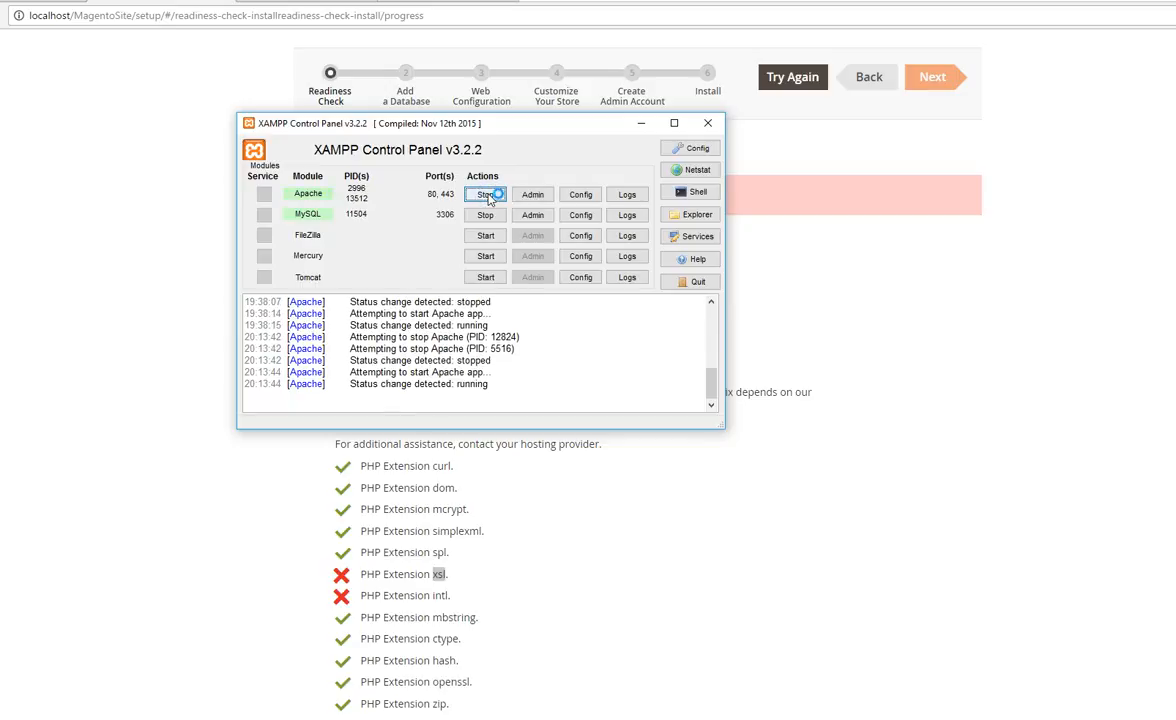
click(640, 124)
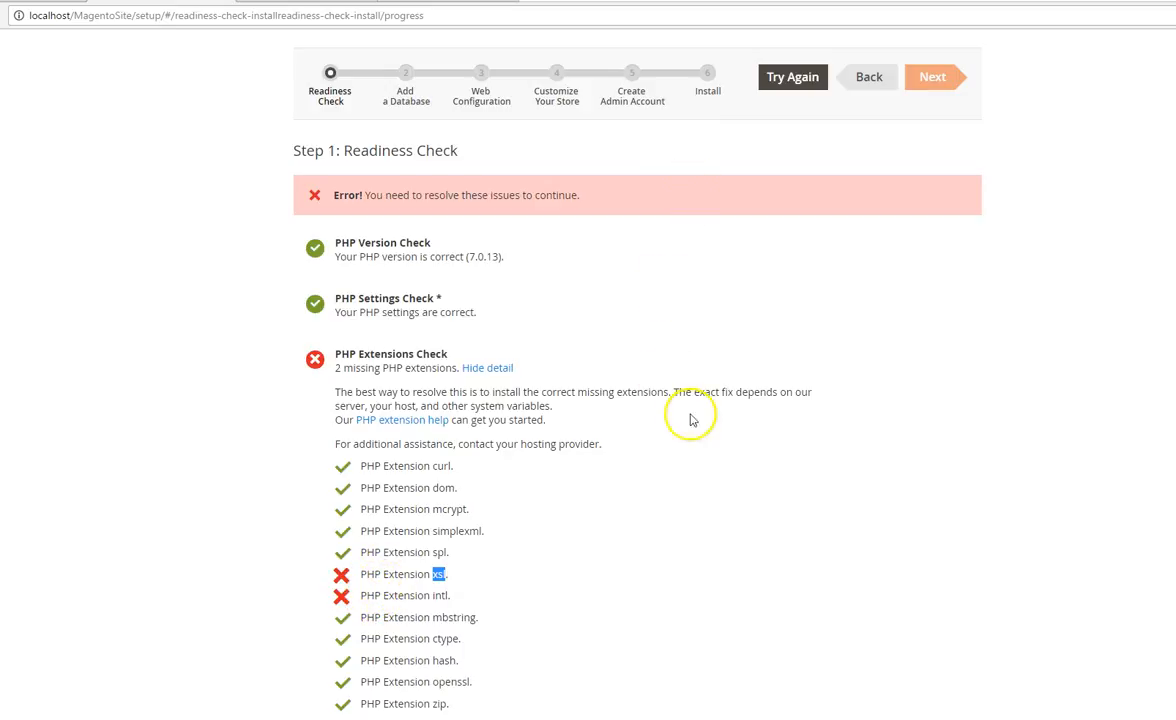
click(782, 78)
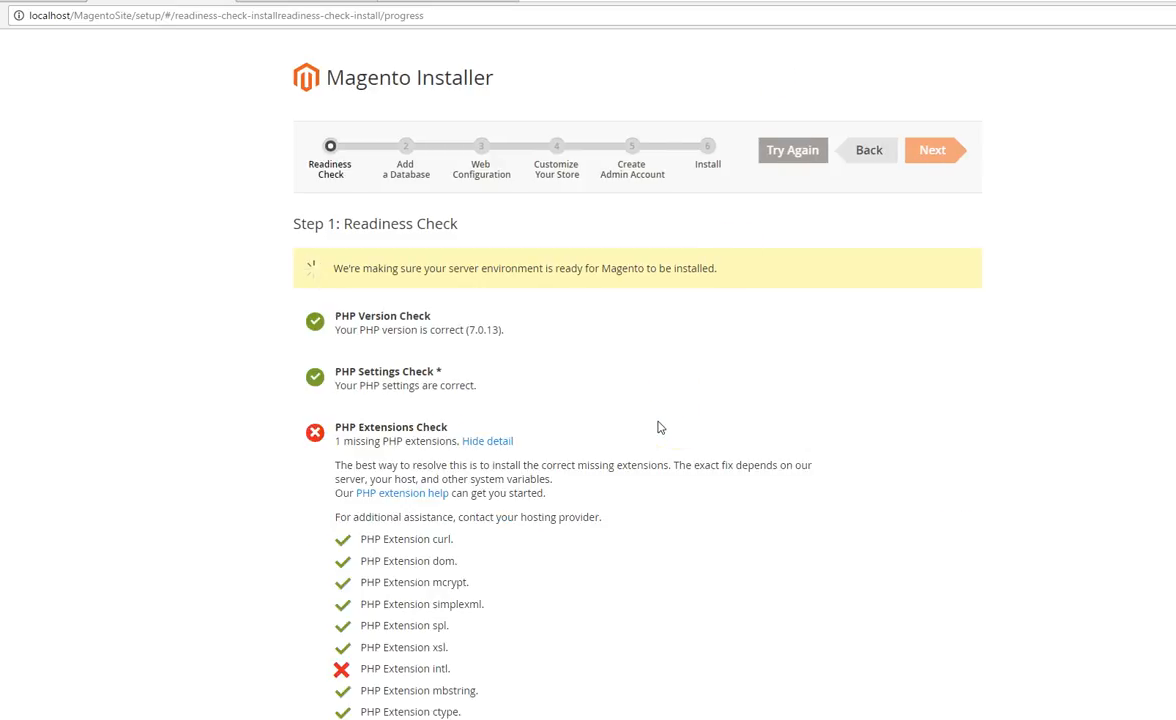
Step: Copy the missing extension name "intl" from the PHP Extensions Check list
scroll(486, 493, down, 1)
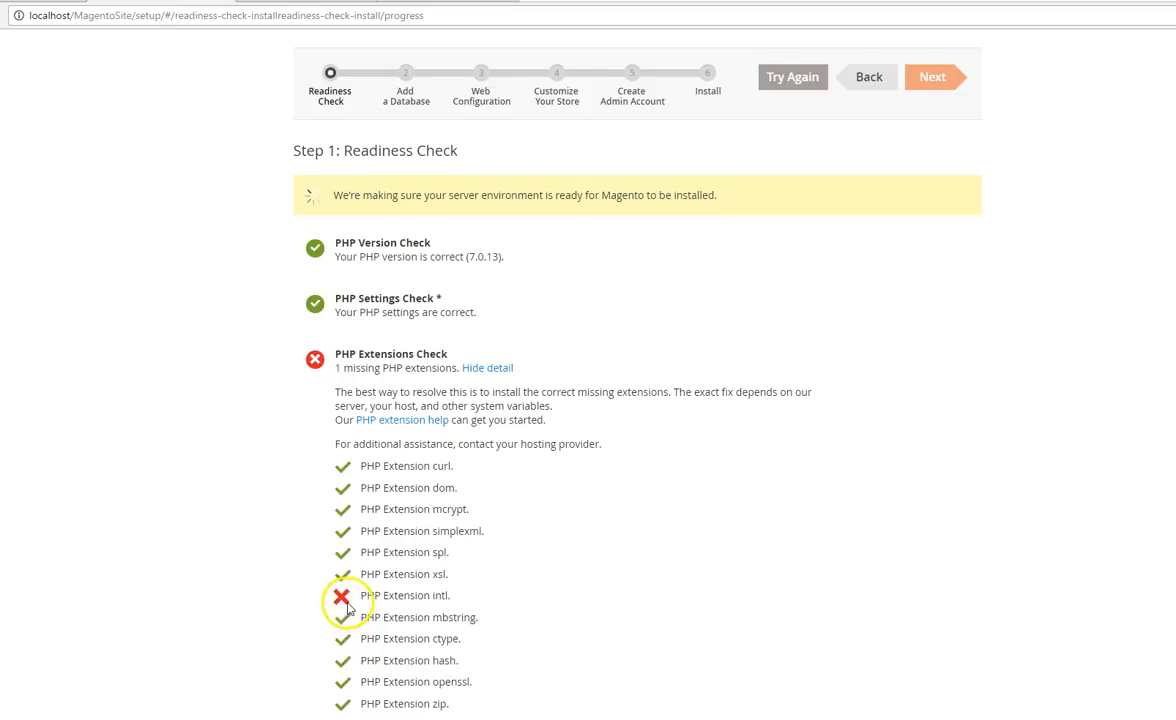
scroll(350, 600, down, 2)
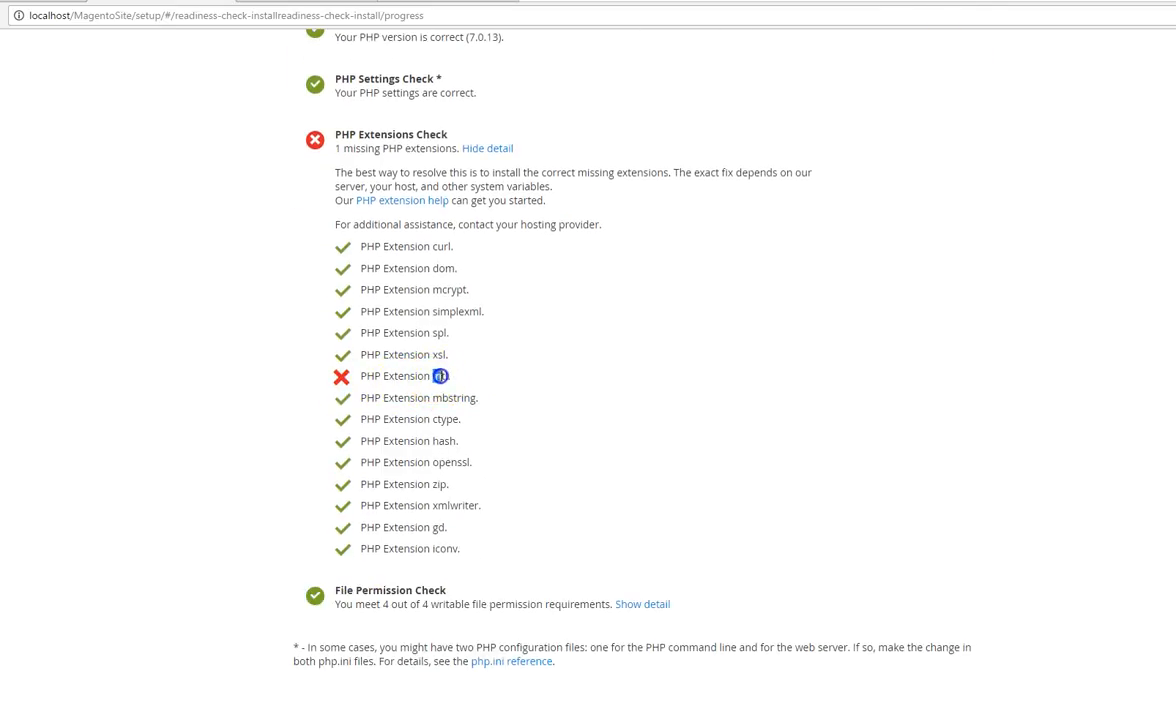
right_click(441, 376)
click(472, 388)
Step: Switch to php.ini in Notepad and search it upward for the copied text "intl" to locate the php_intl.dll line
key(alt+Tab)
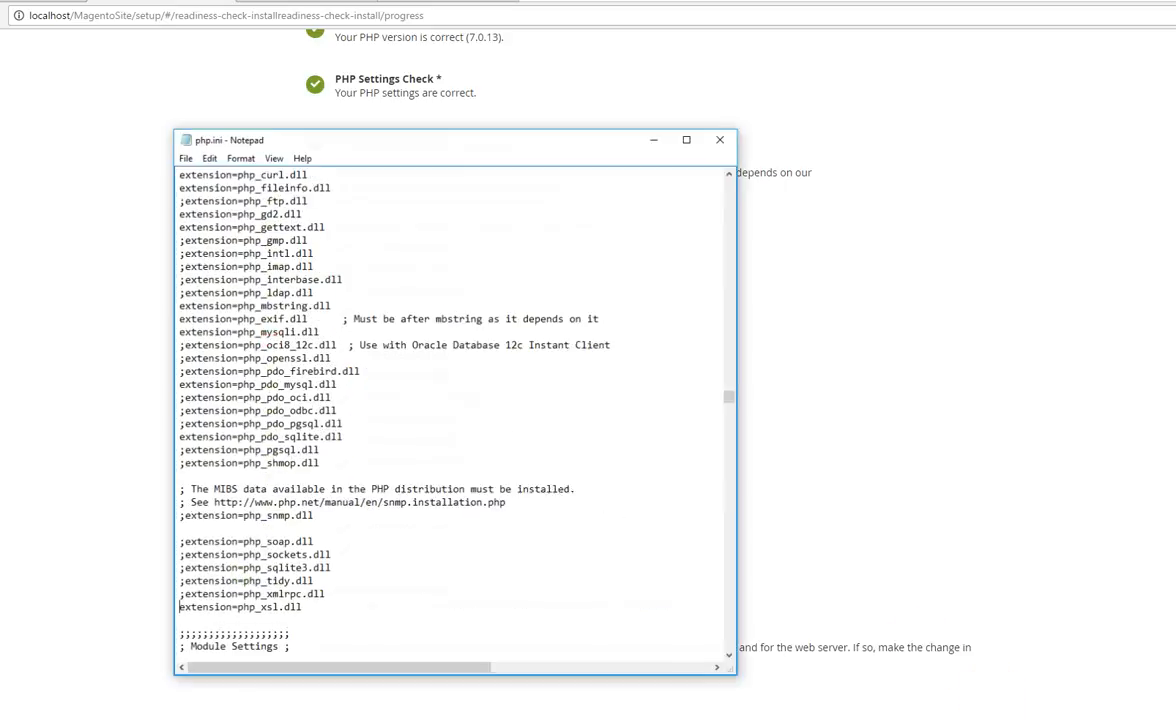
scroll(358, 215, up, 4)
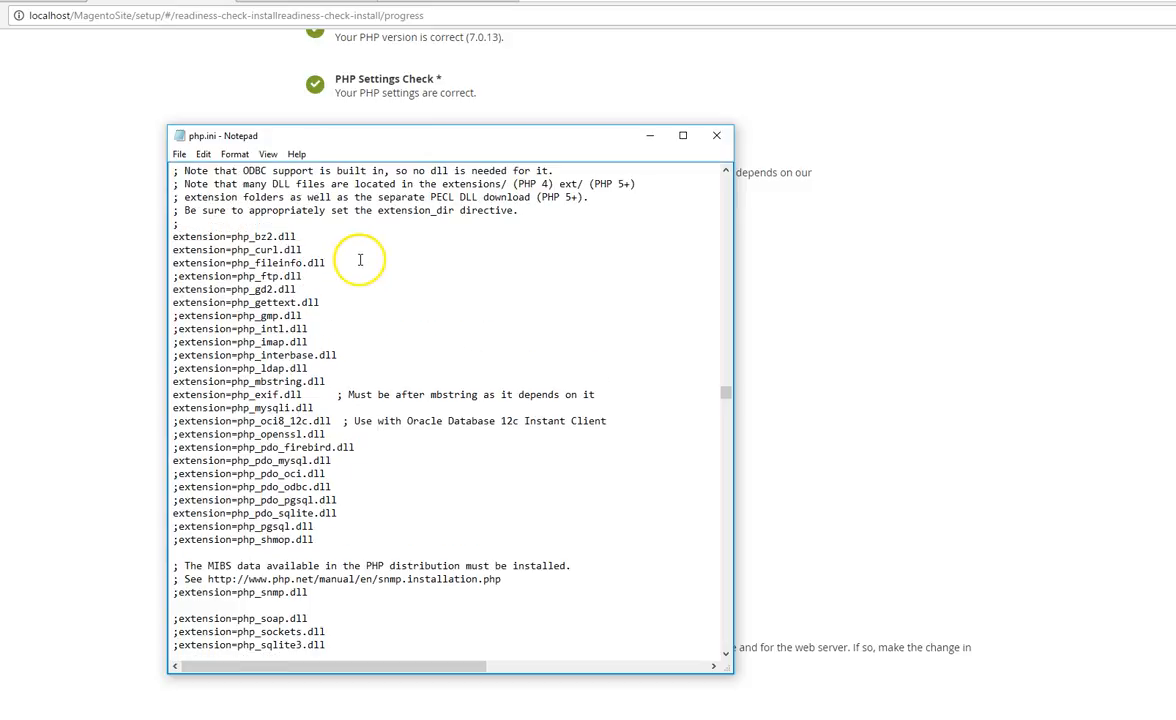
click(203, 155)
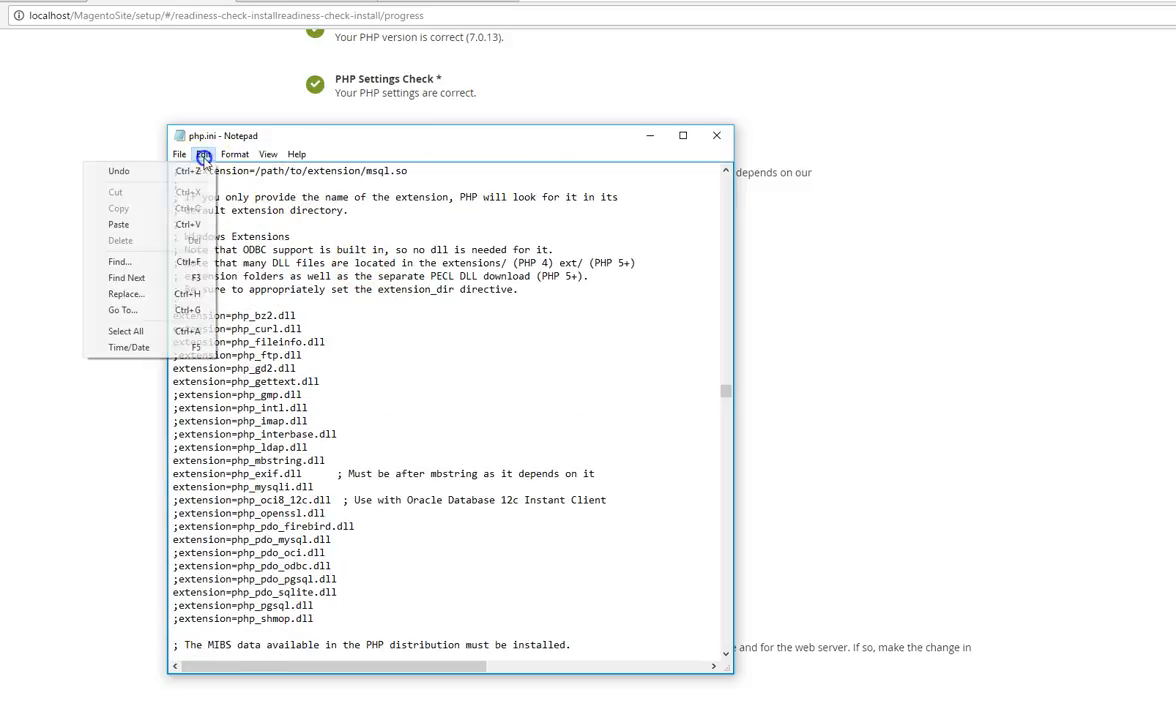
click(148, 263)
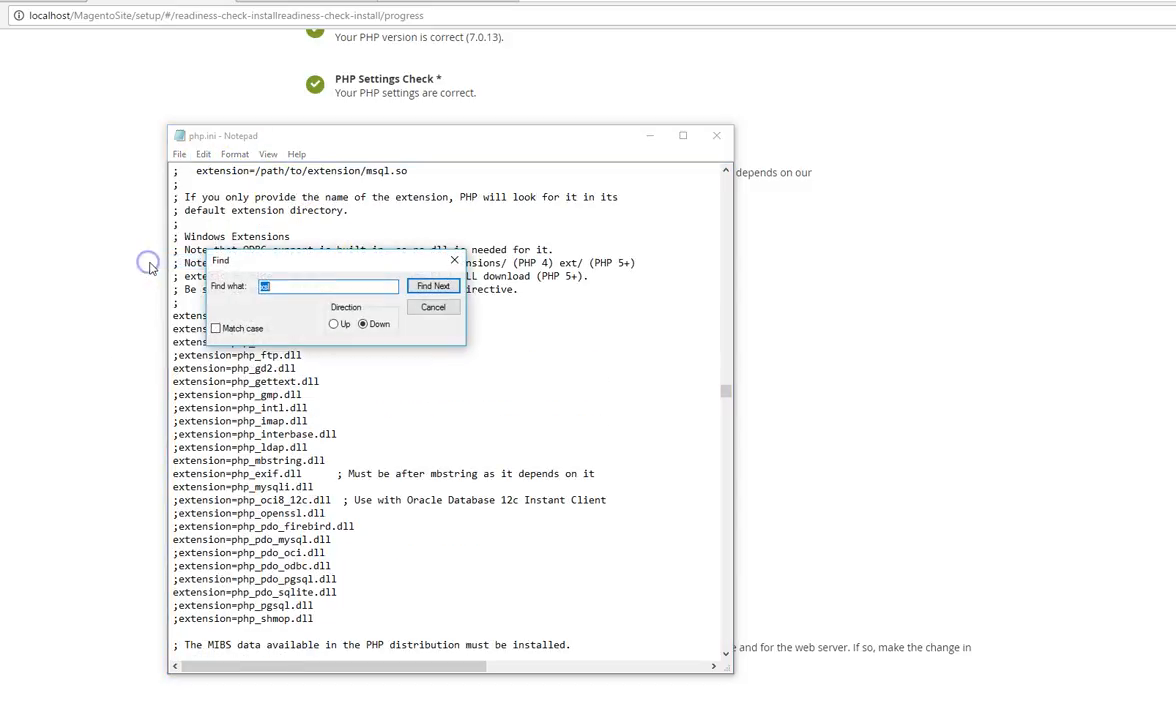
right_click(266, 288)
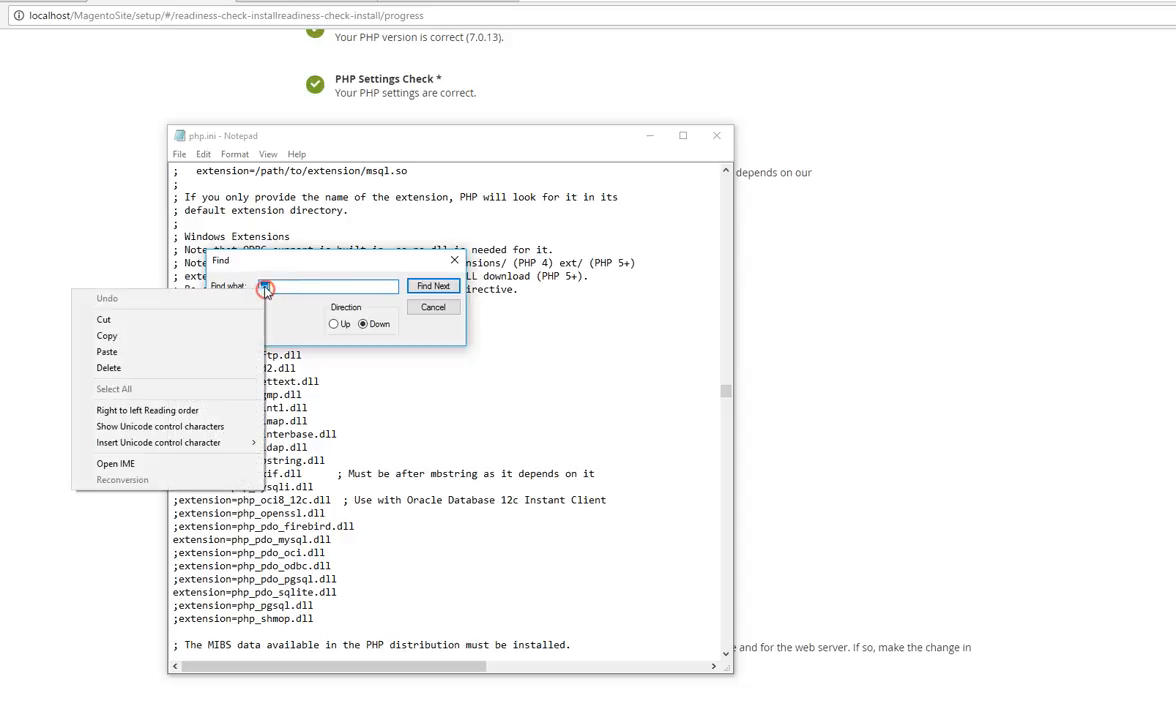
click(225, 355)
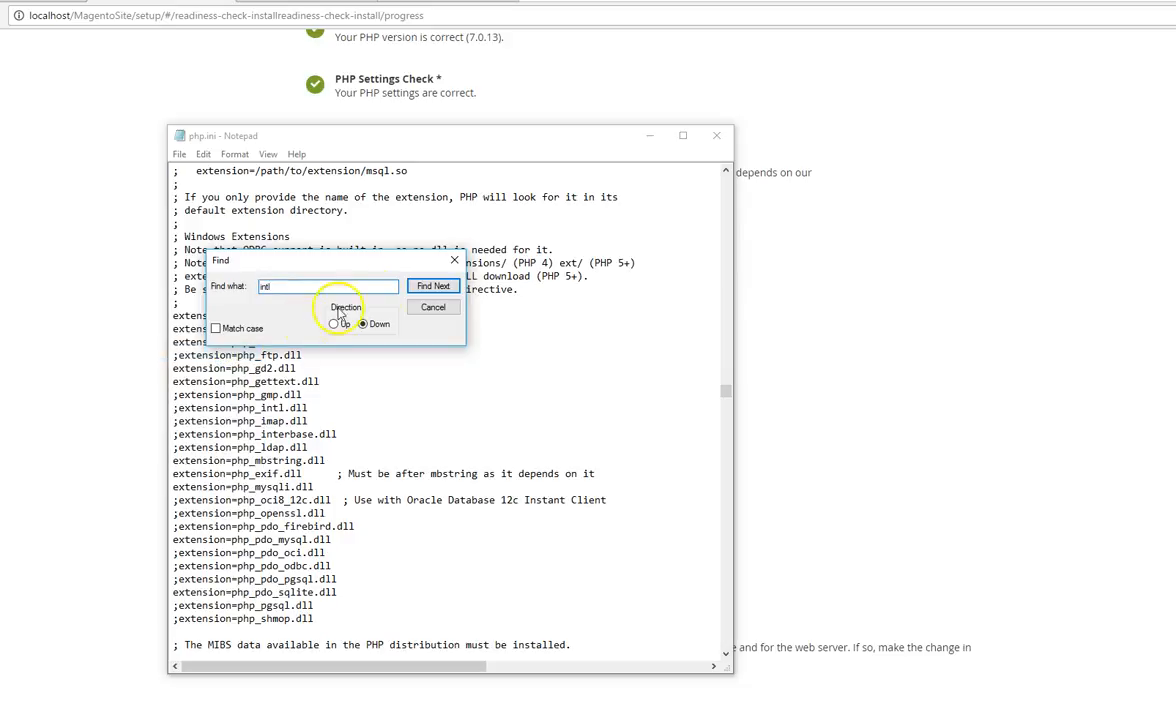
click(433, 287)
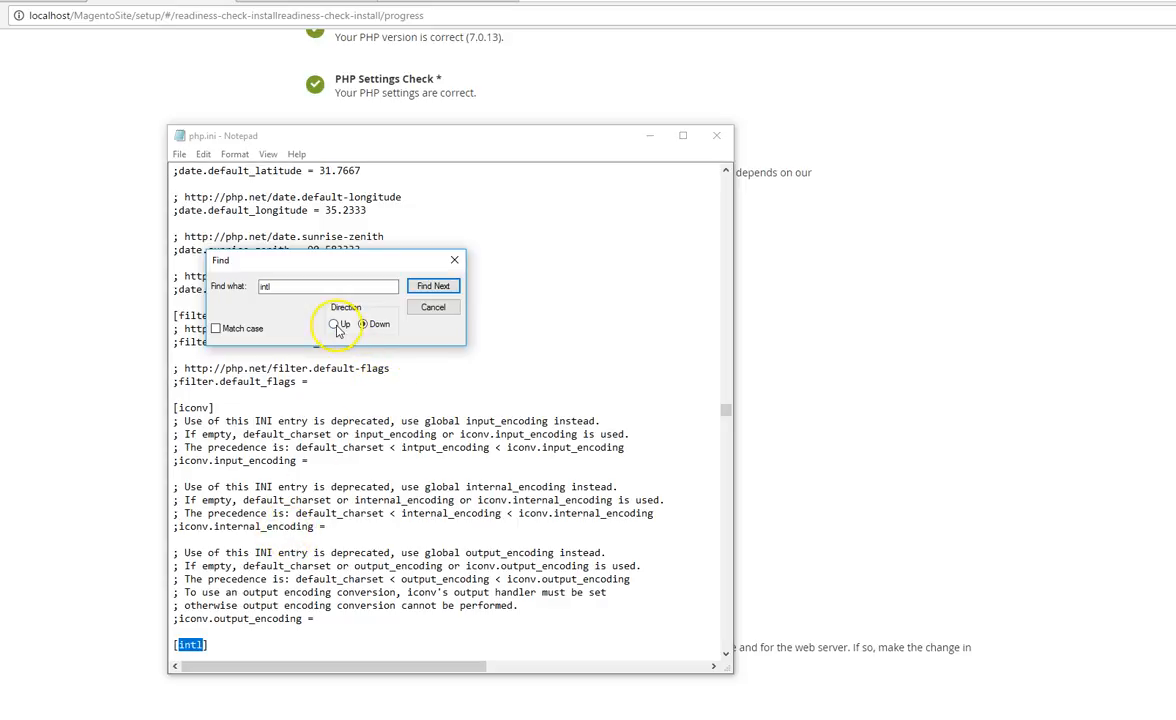
click(433, 286)
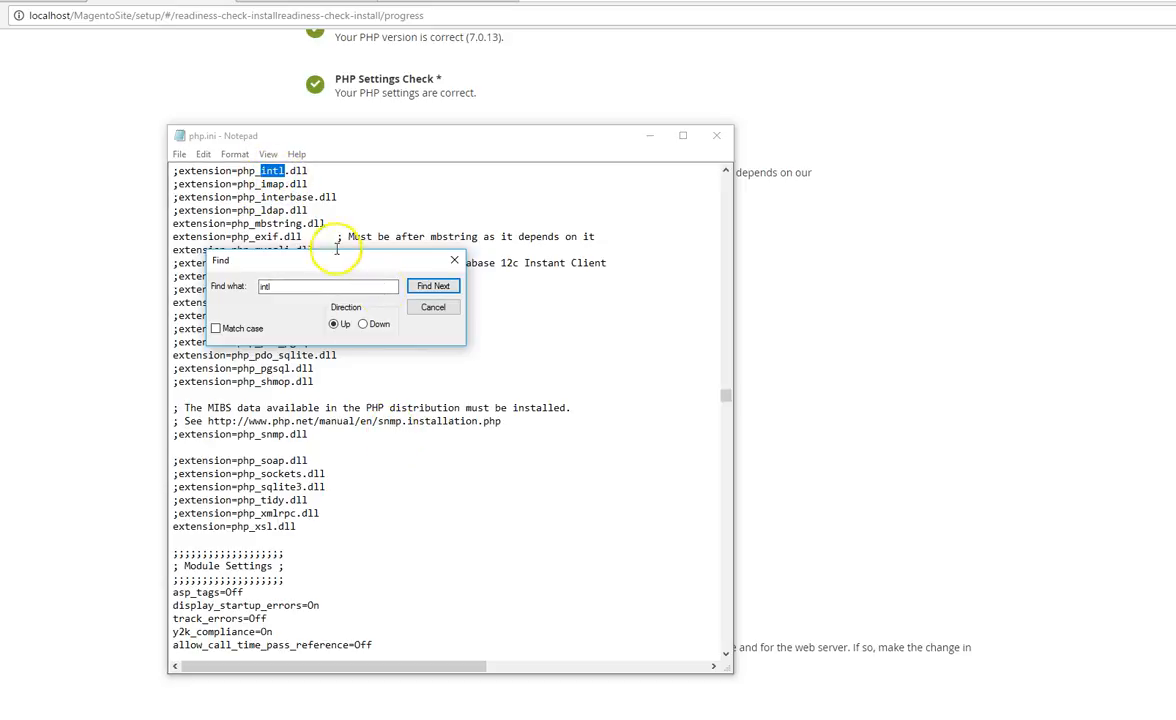
click(428, 308)
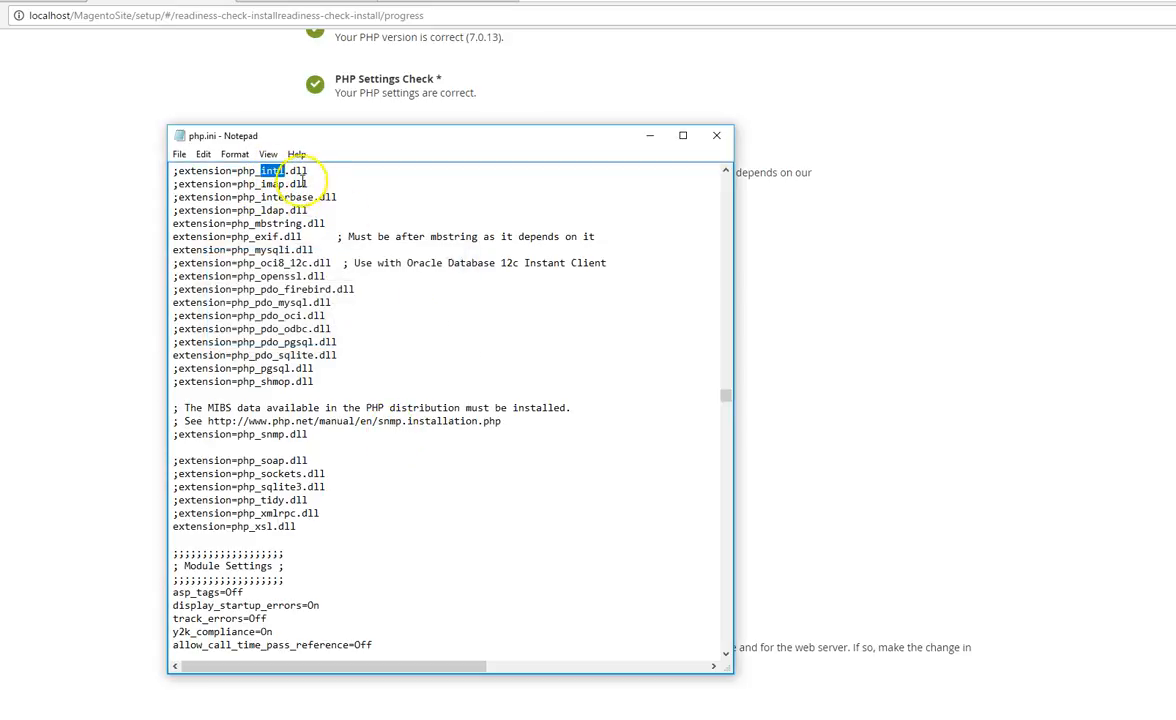
Step: Enable the intl extension by removing the semicolon before extension=php_intl.dll, and save php.ini
scroll(727, 400, up, 6)
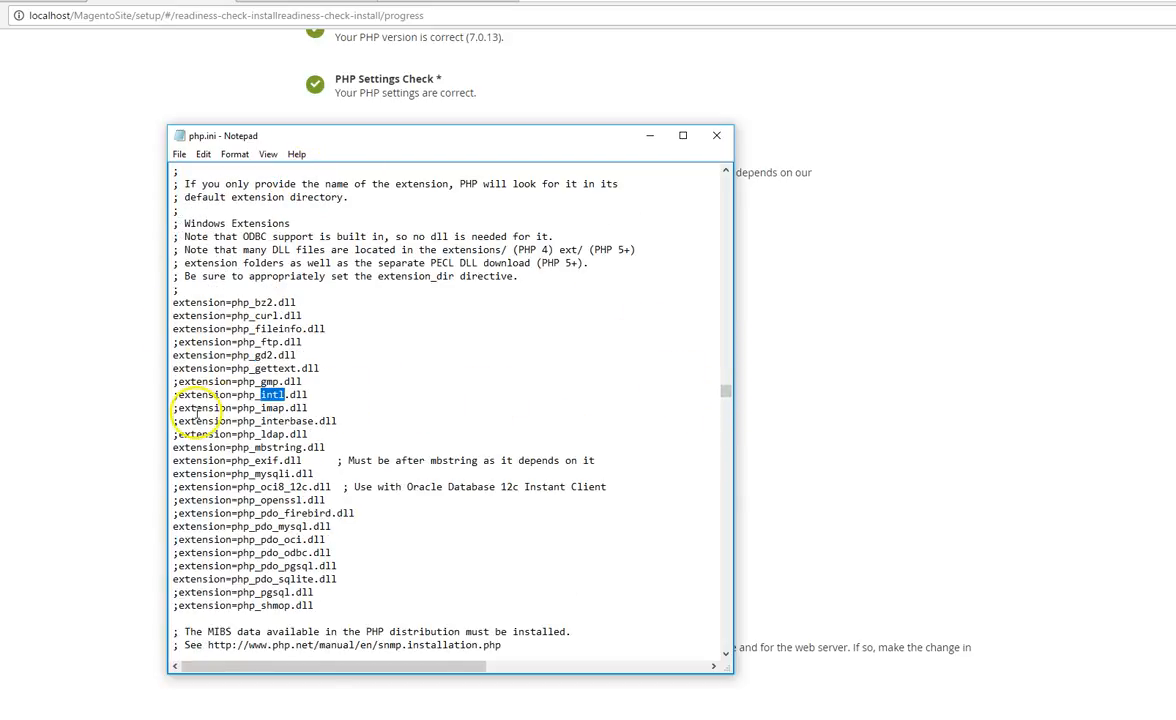
click(176, 397)
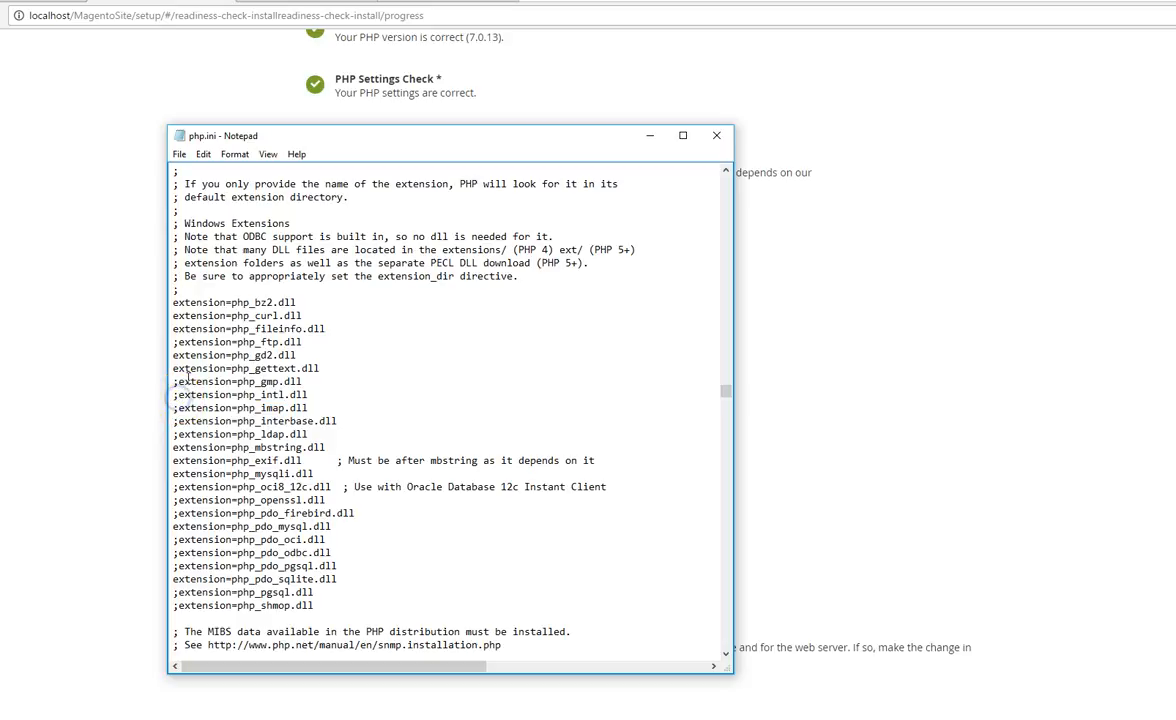
key(BackSpace)
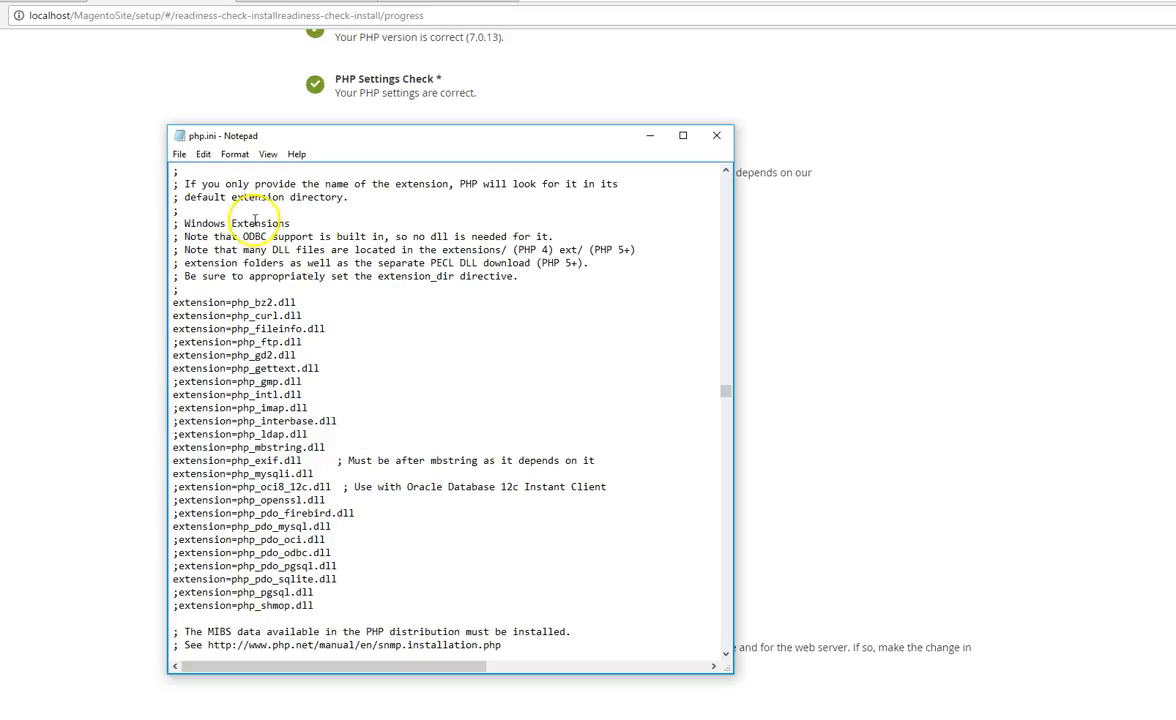
click(179, 155)
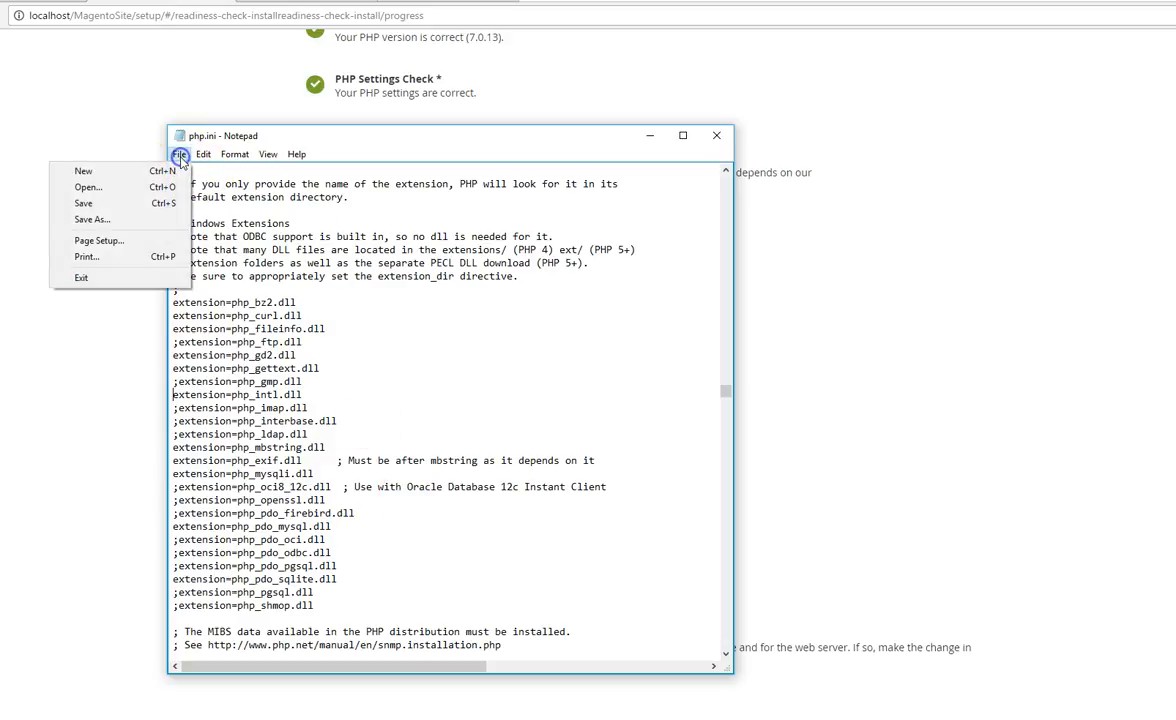
click(142, 204)
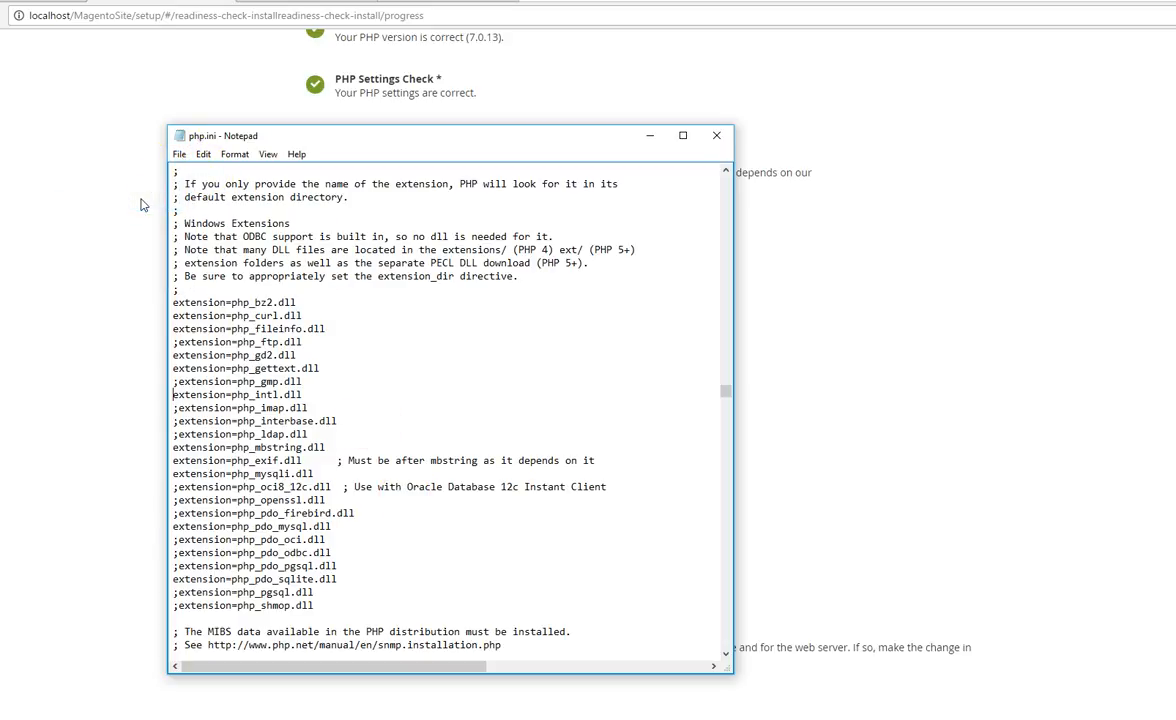
Step: Return to the Magento installer, run the readiness check again and examine the PHP extensions list
click(650, 136)
scroll(610, 300, up, 2)
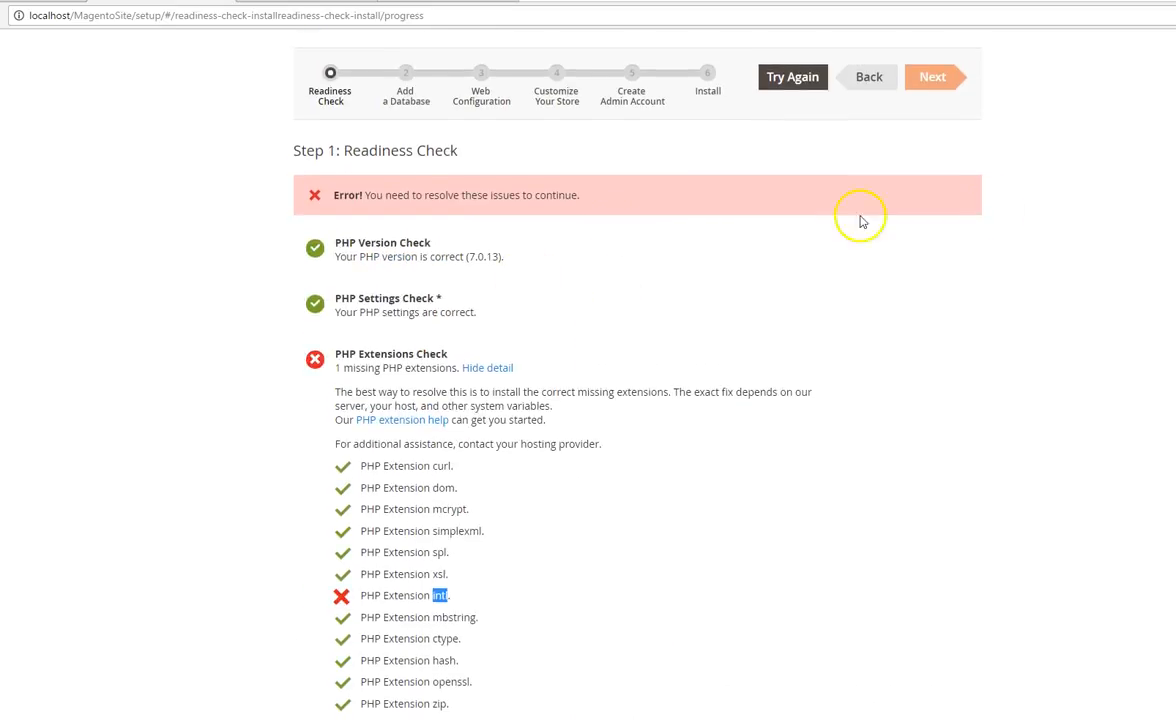
click(792, 78)
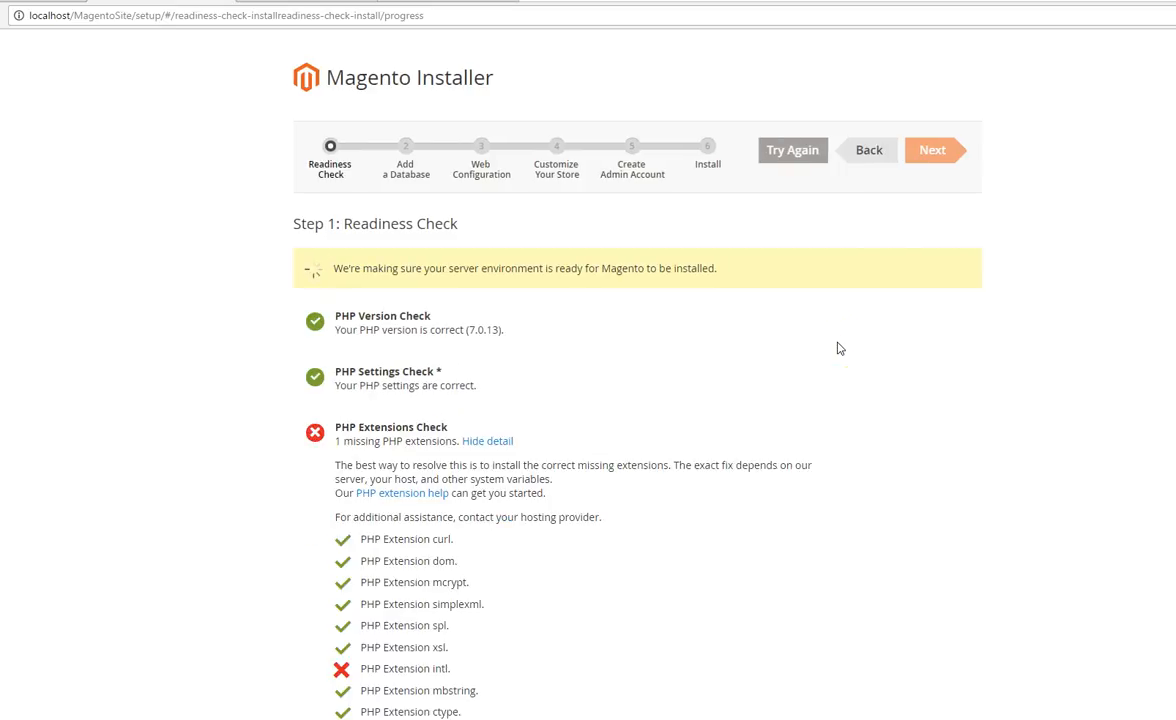
scroll(604, 365, down, 2)
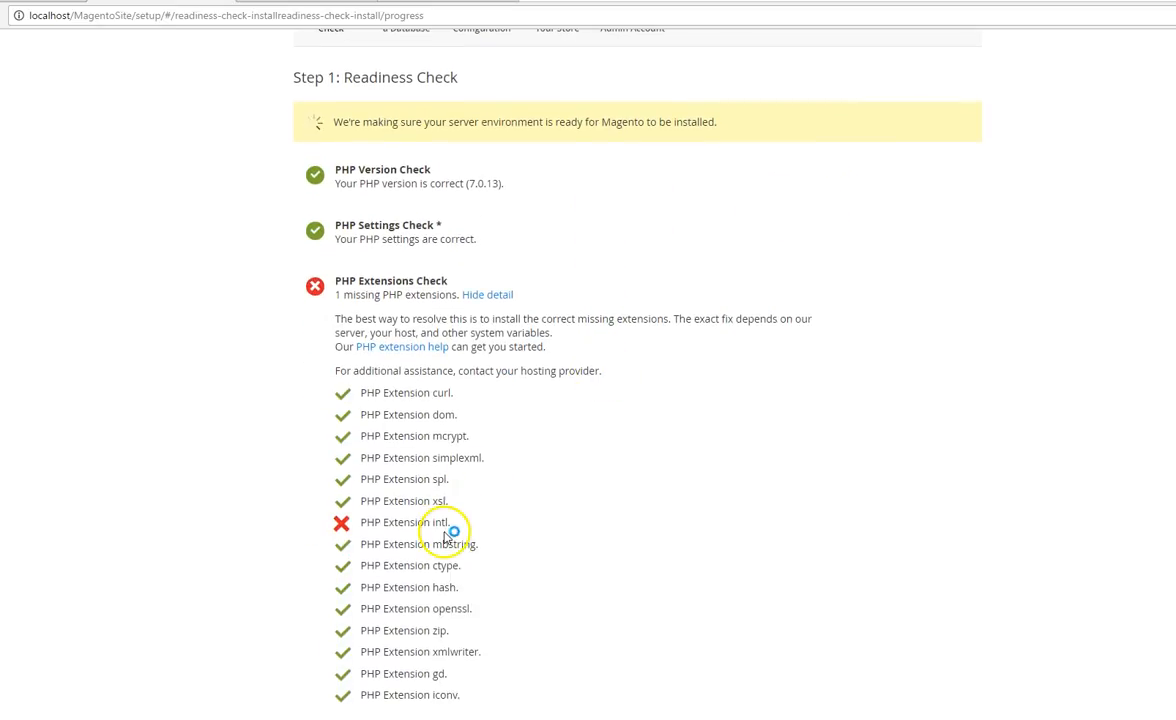
Step: Bring php.ini back up in Notepad, save it again and switch to the XAMPP Control Panel
mouse_move(1088, 719)
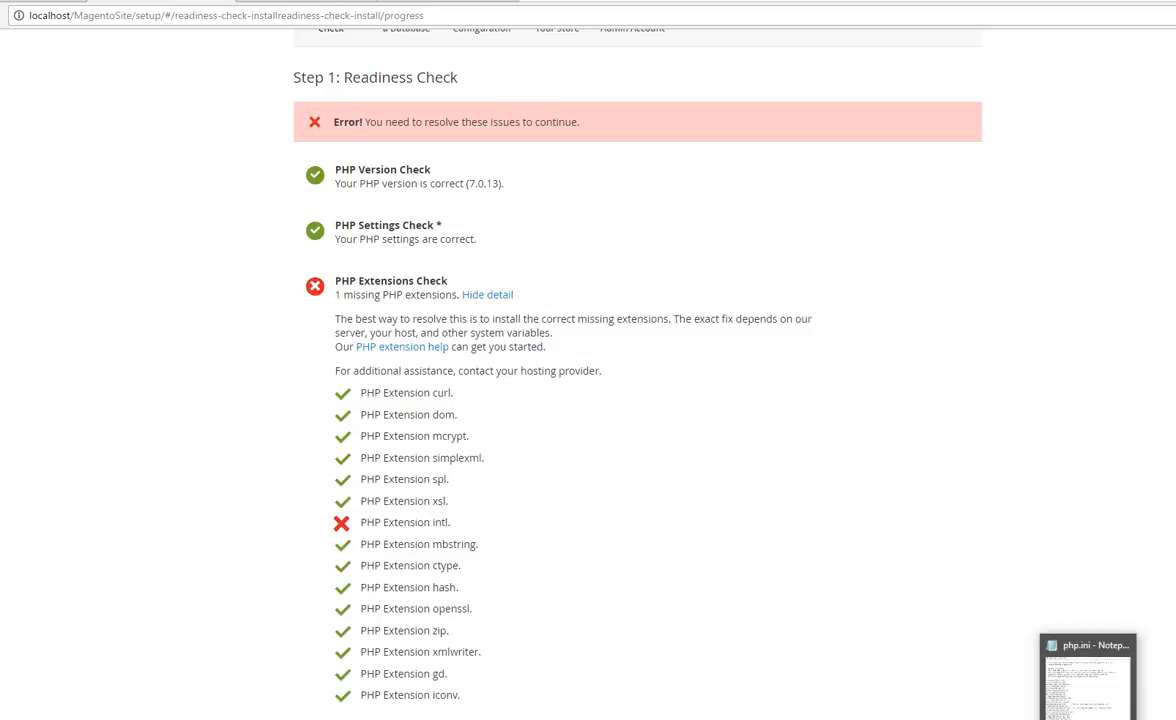
click(1088, 675)
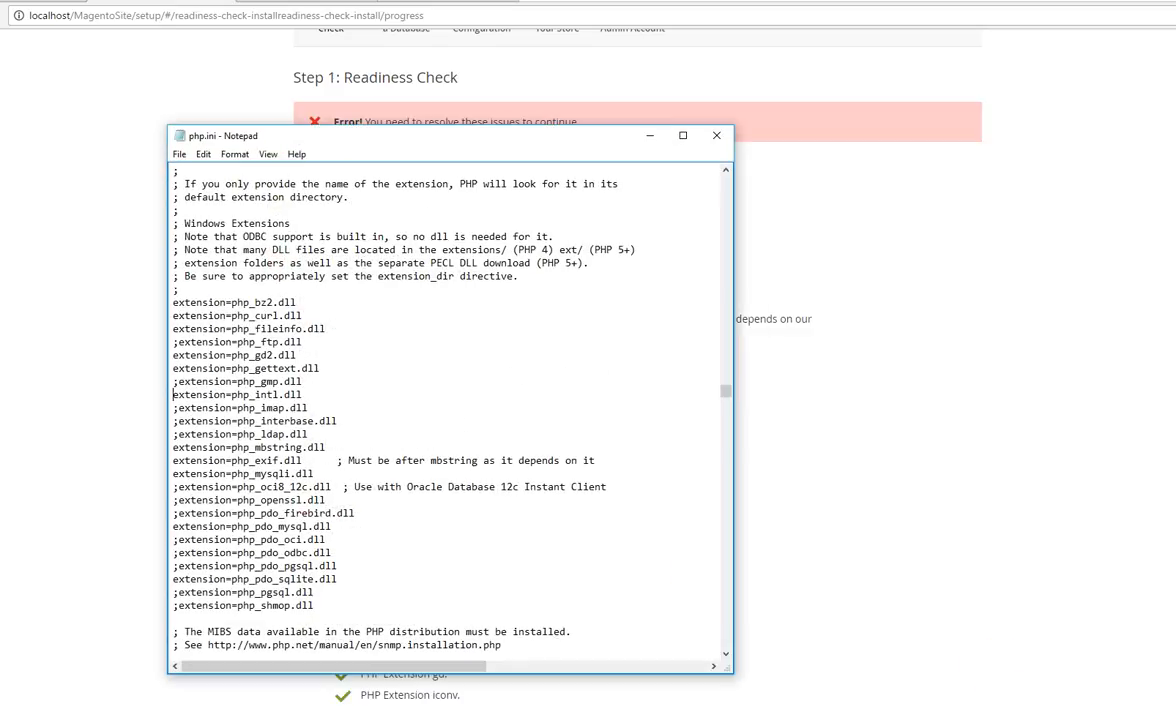
click(180, 156)
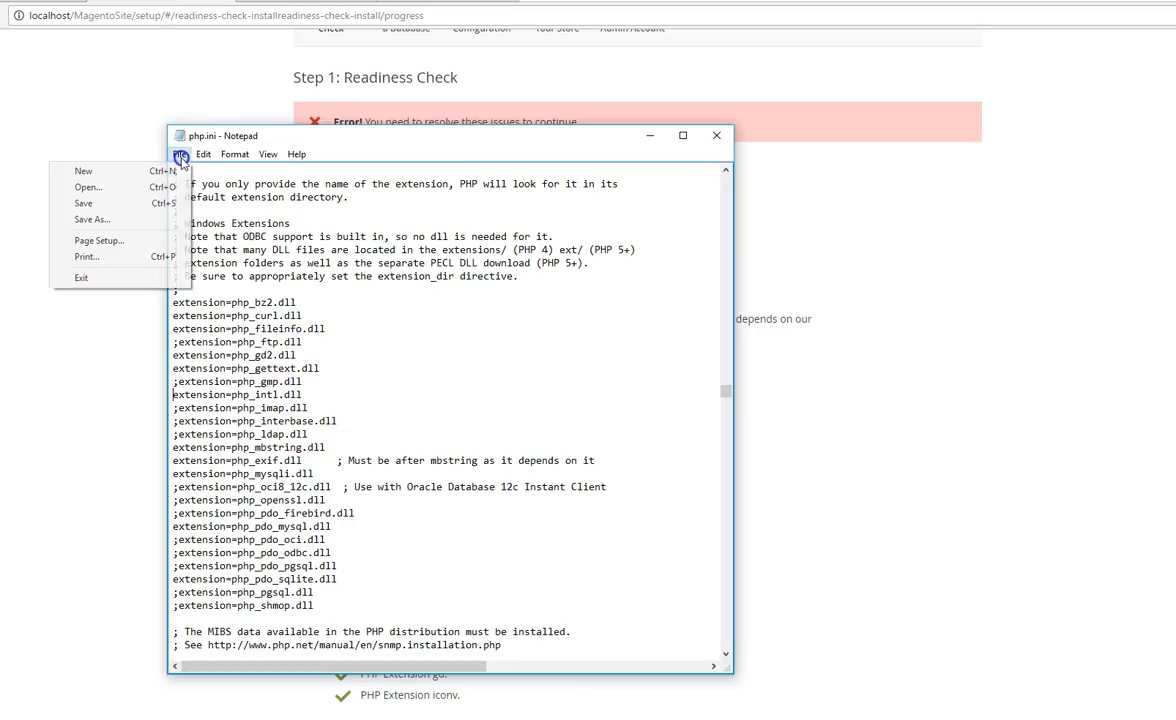
click(149, 204)
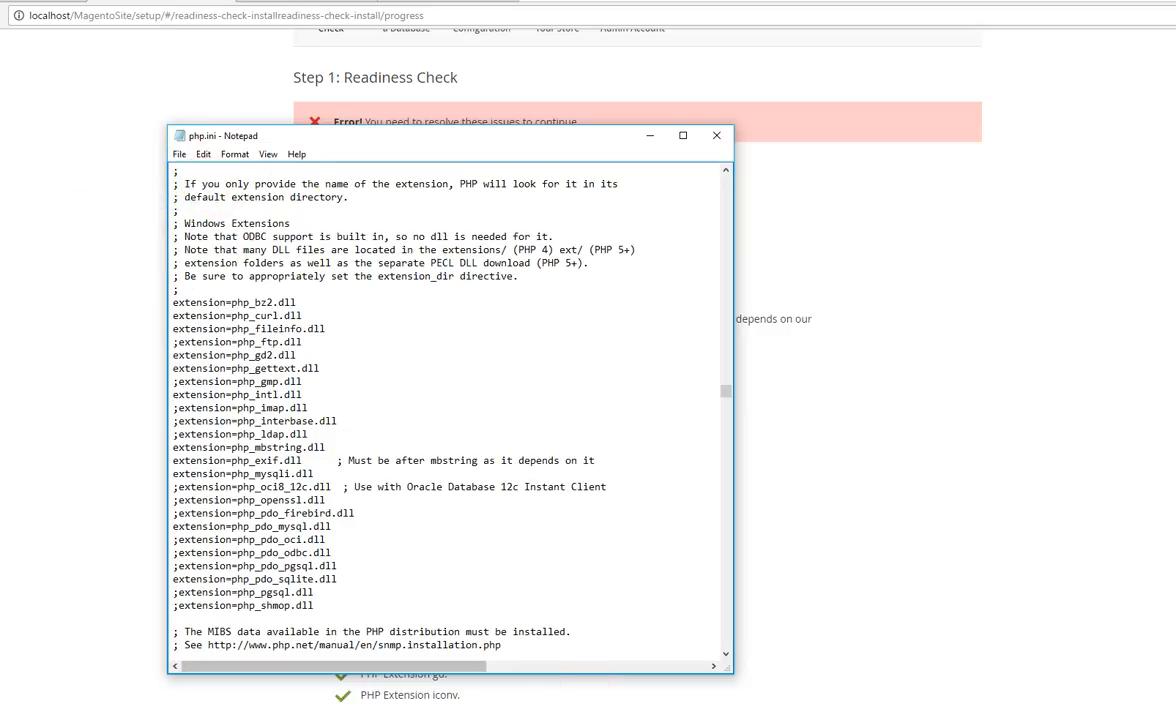
key(alt+Tab)
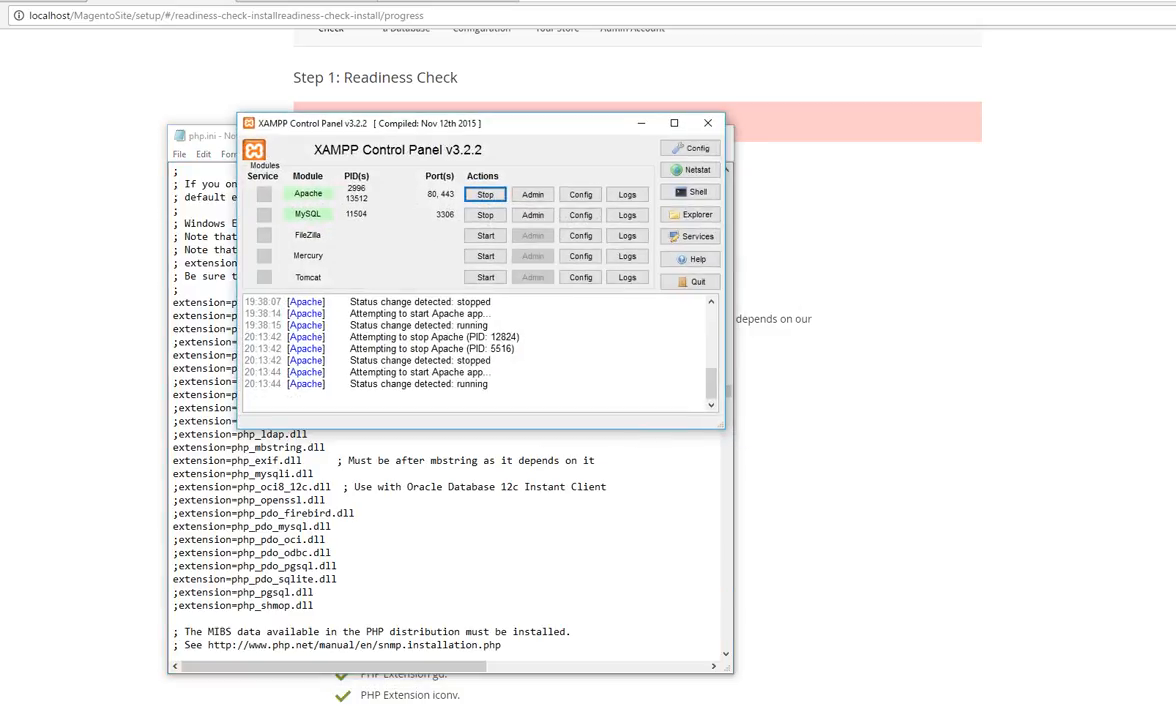
Step: Restart the Apache module in XAMPP, and minimize the control panel and the php.ini window to get back to the Magento installer
click(486, 196)
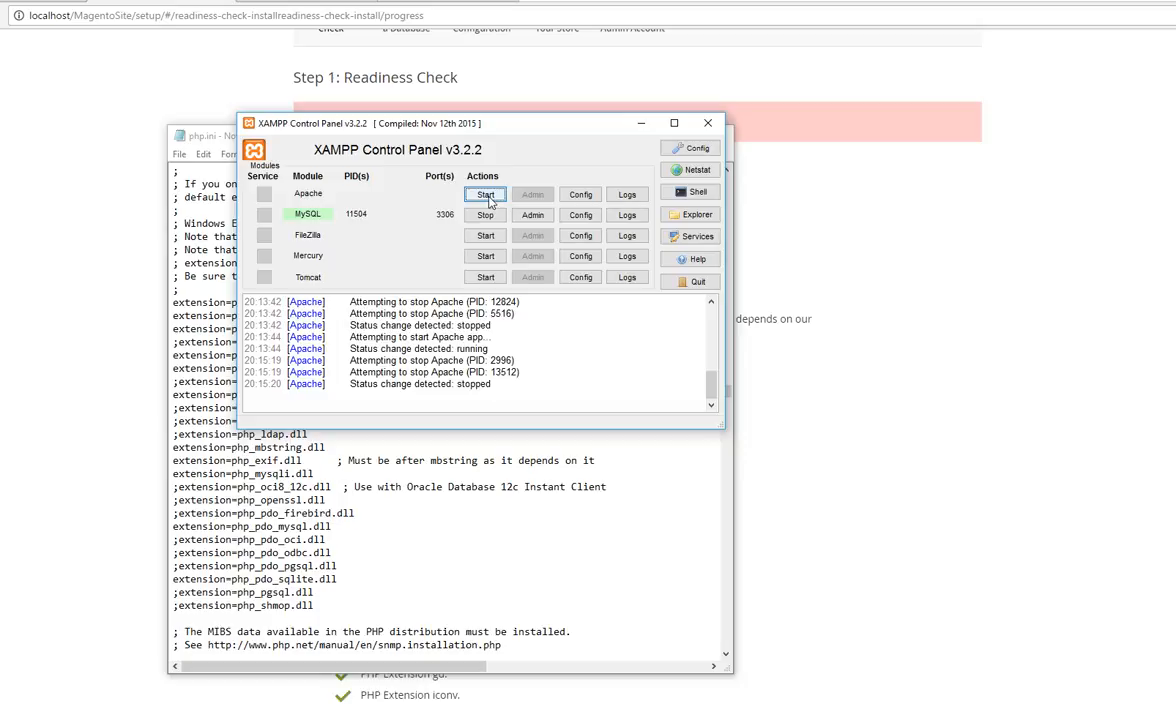
click(486, 196)
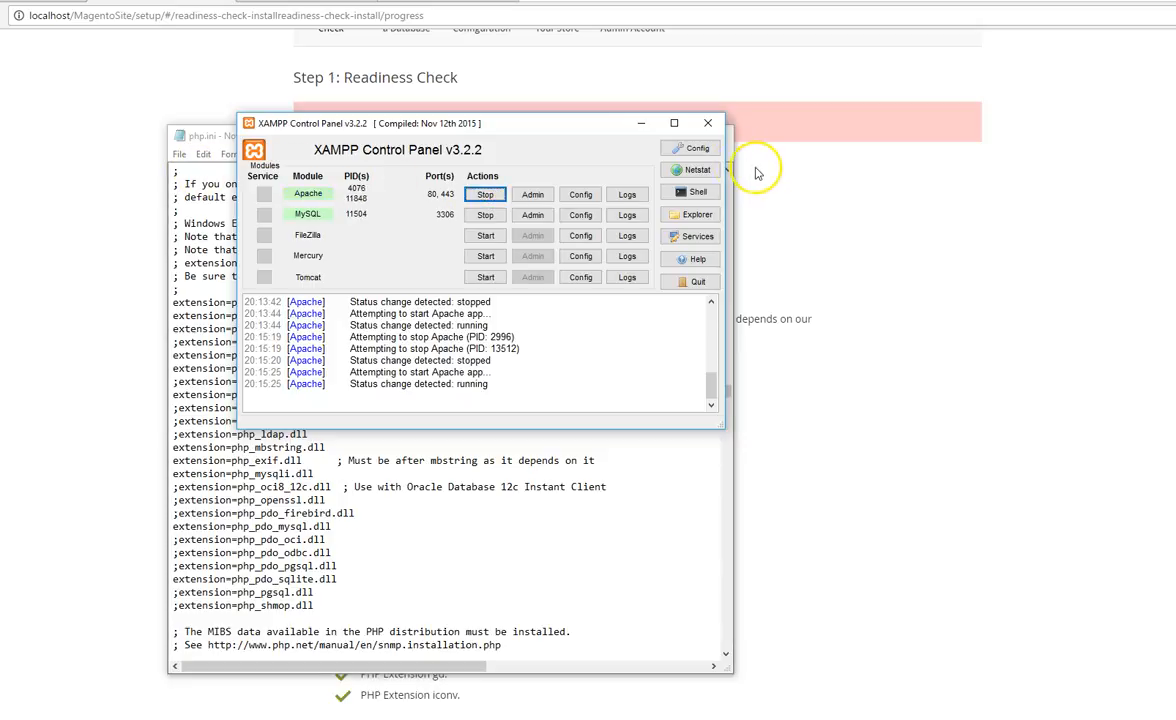
click(640, 124)
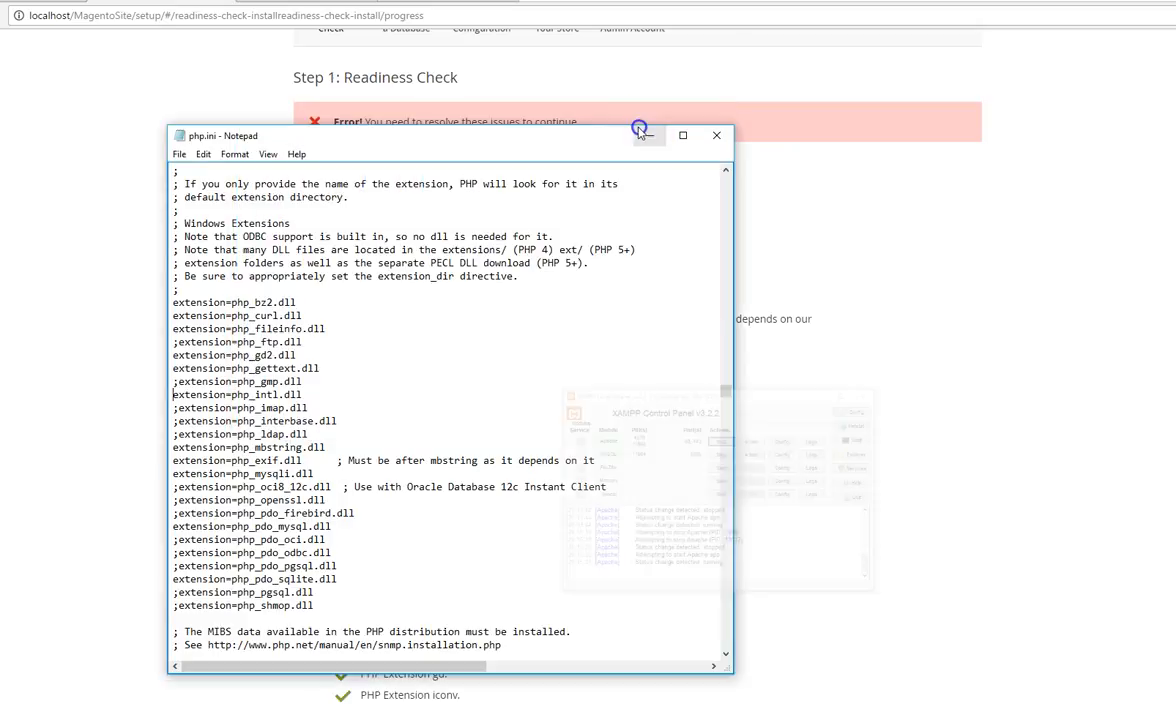
click(648, 138)
Step: Run the Magento readiness check again and continue to the Add a Database step
scroll(810, 147, up, 3)
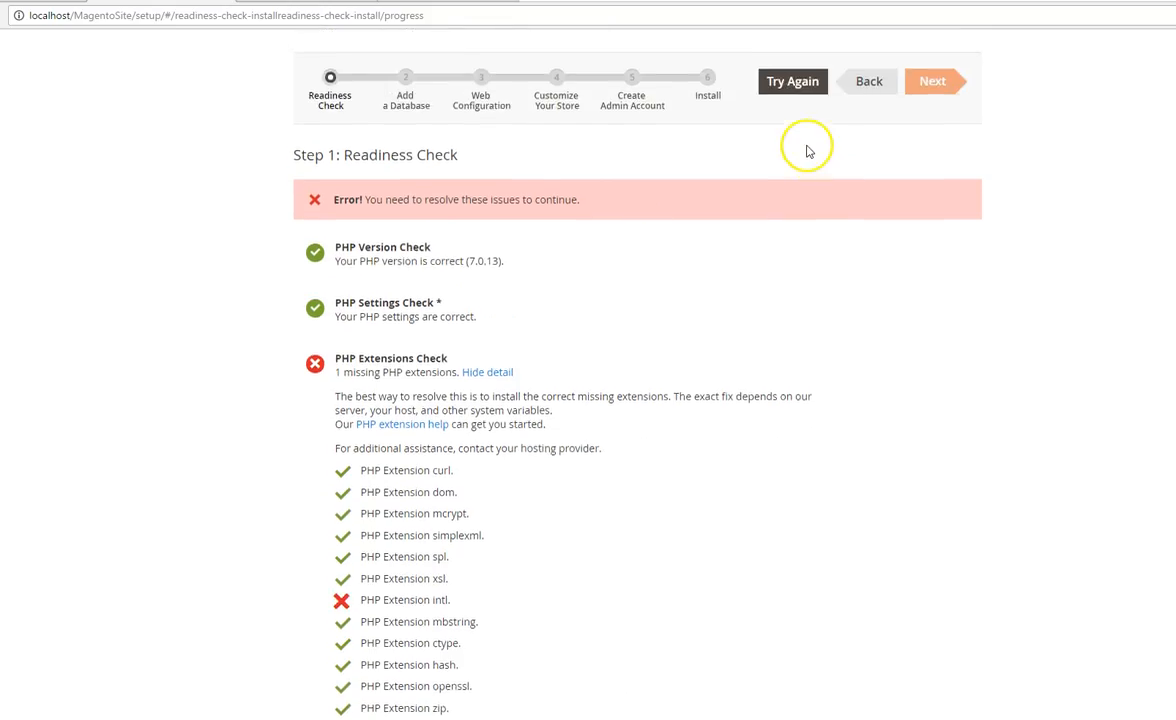
click(803, 150)
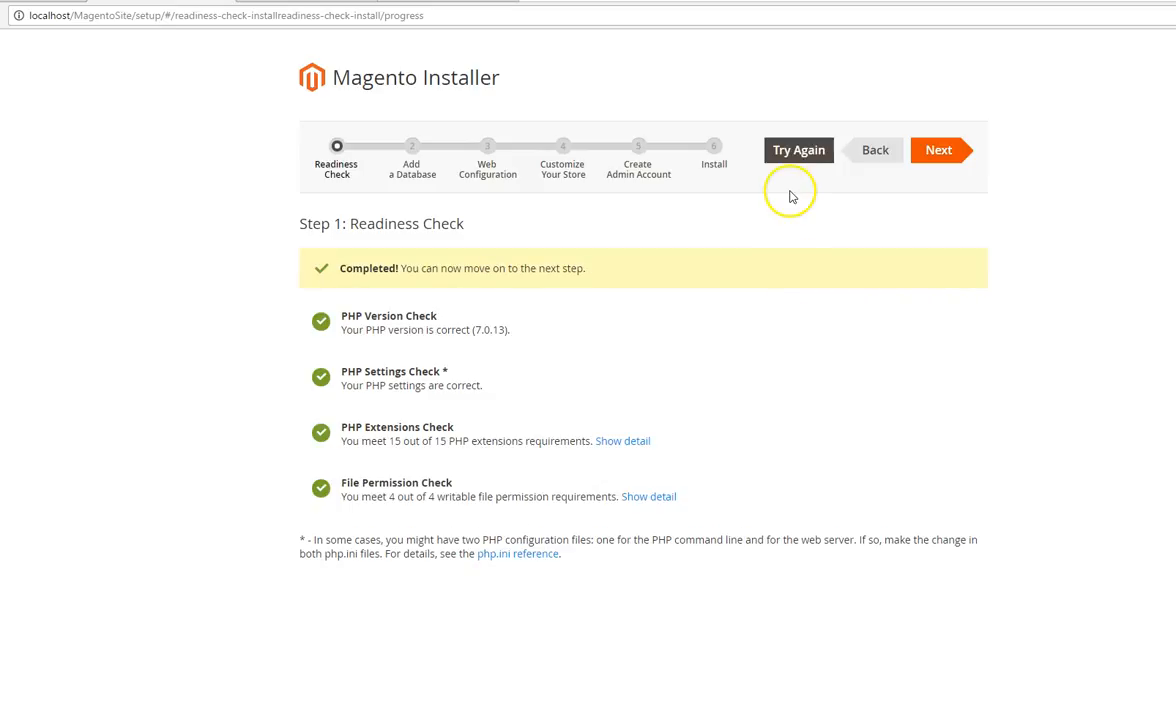
click(939, 152)
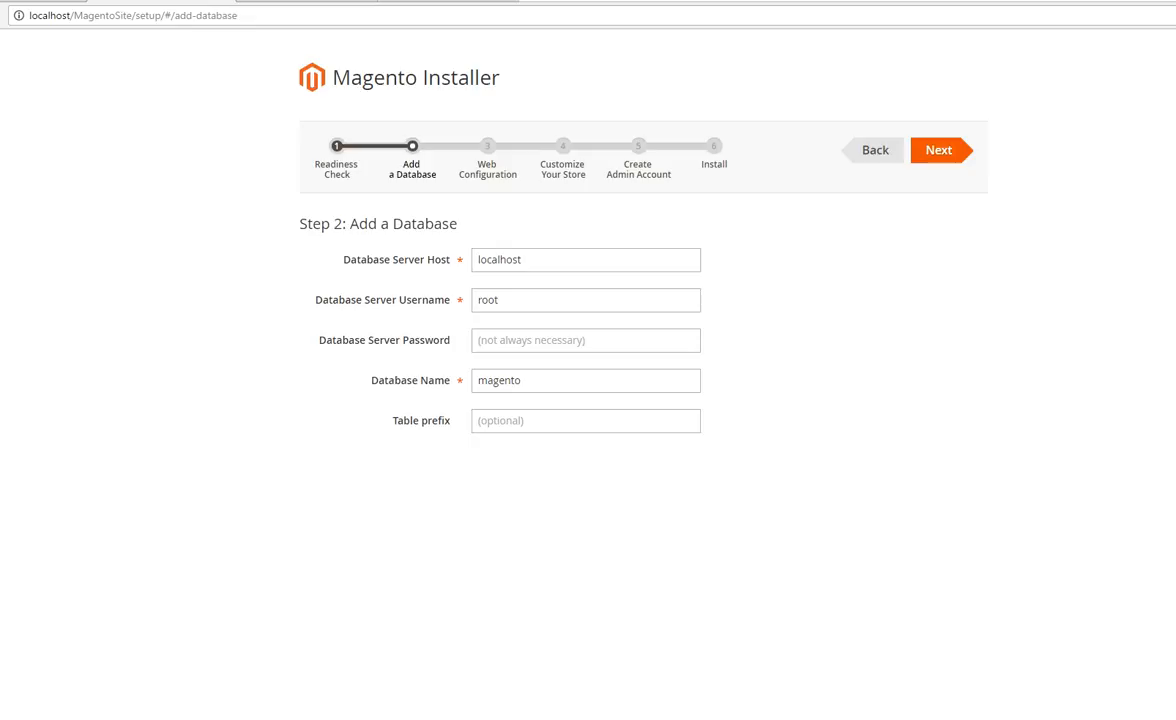
Step: Open phpMyAdmin from the XAMPP Control Panel and view the users with access to the magento_db database
click(1100, 718)
click(533, 215)
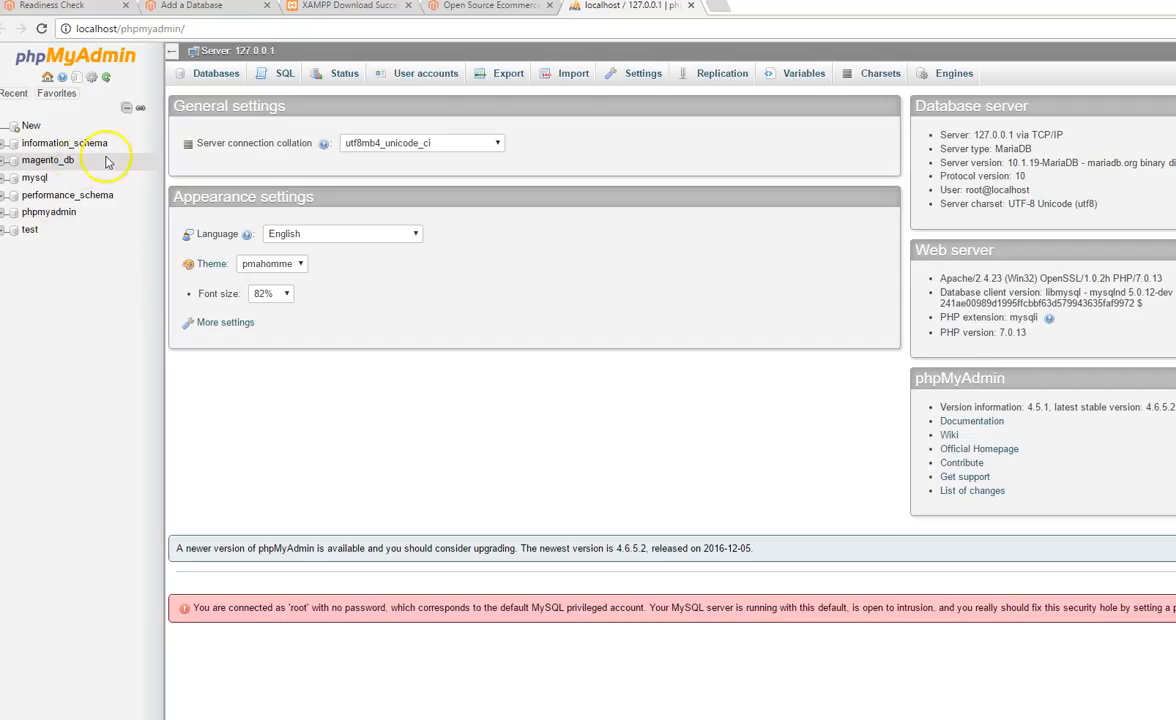
click(50, 161)
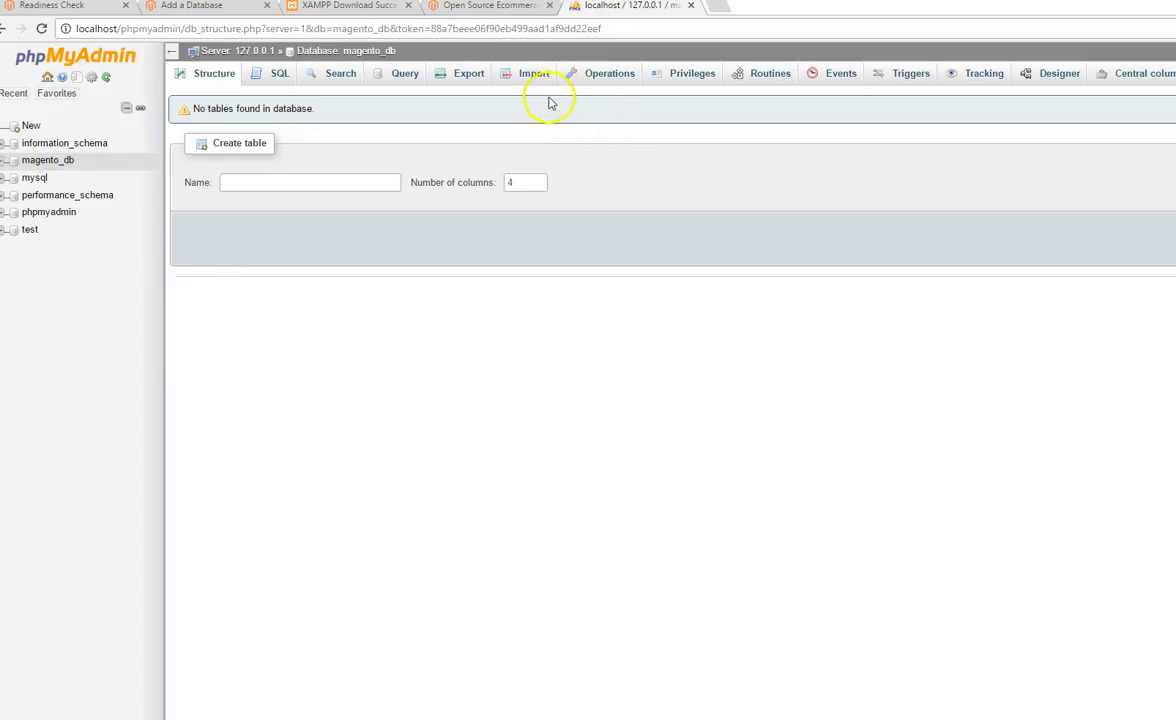
click(690, 75)
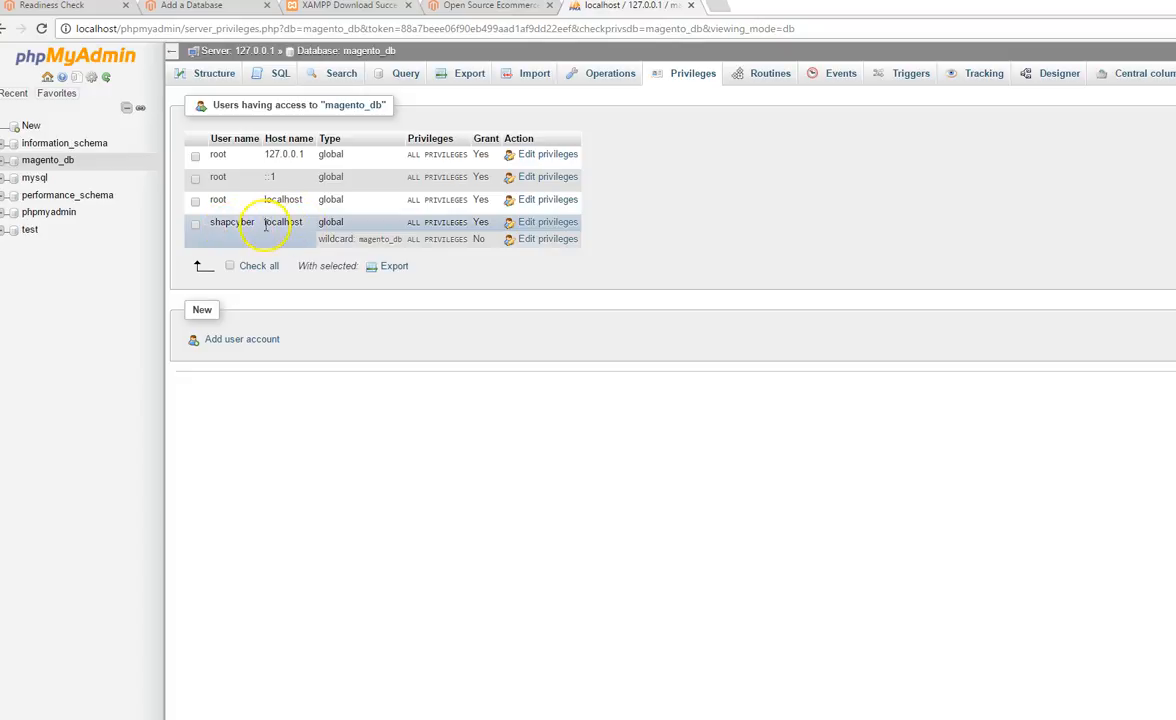
Step: Open the global privileges of the non-root user with access to magento_db and examine the account's login user name
click(537, 224)
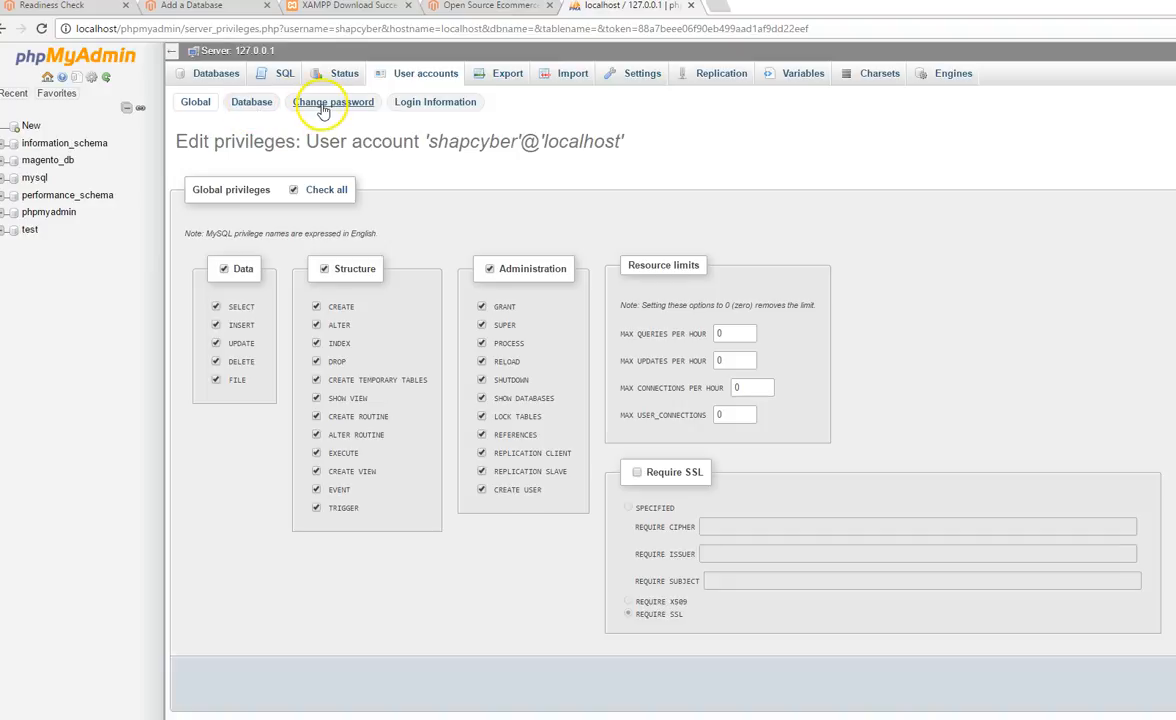
click(425, 106)
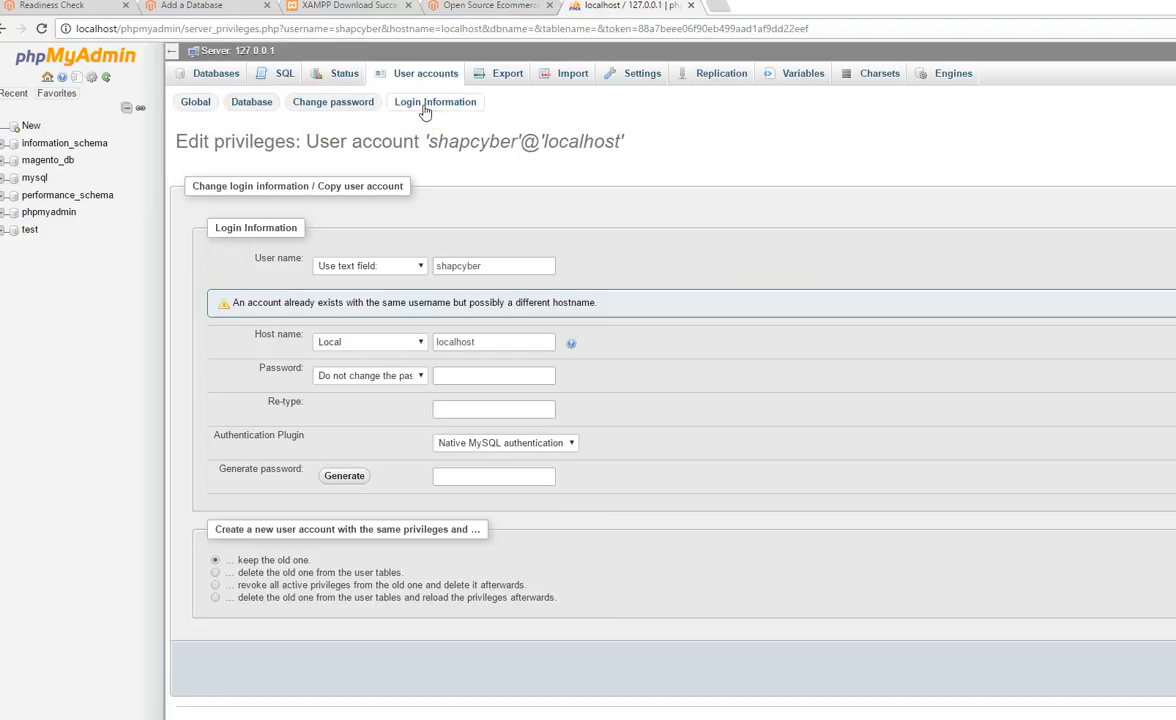
double_click(474, 266)
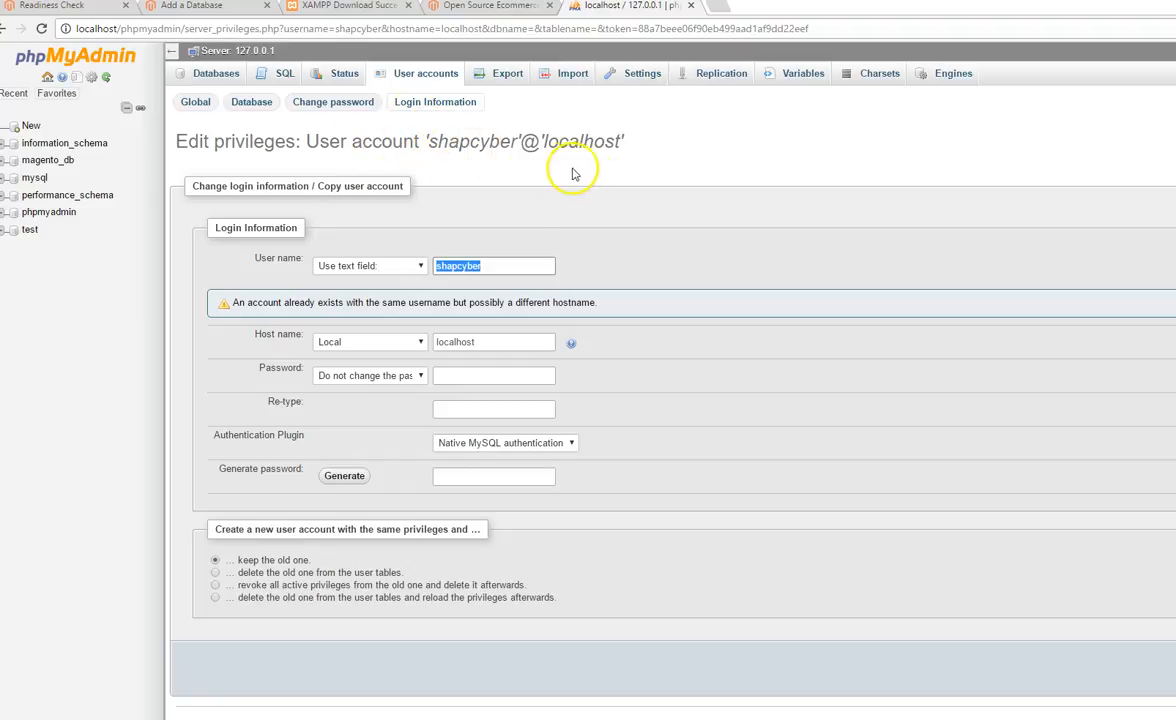
Step: Copy the database name magento_db from the phpMyAdmin database list
click(65, 162)
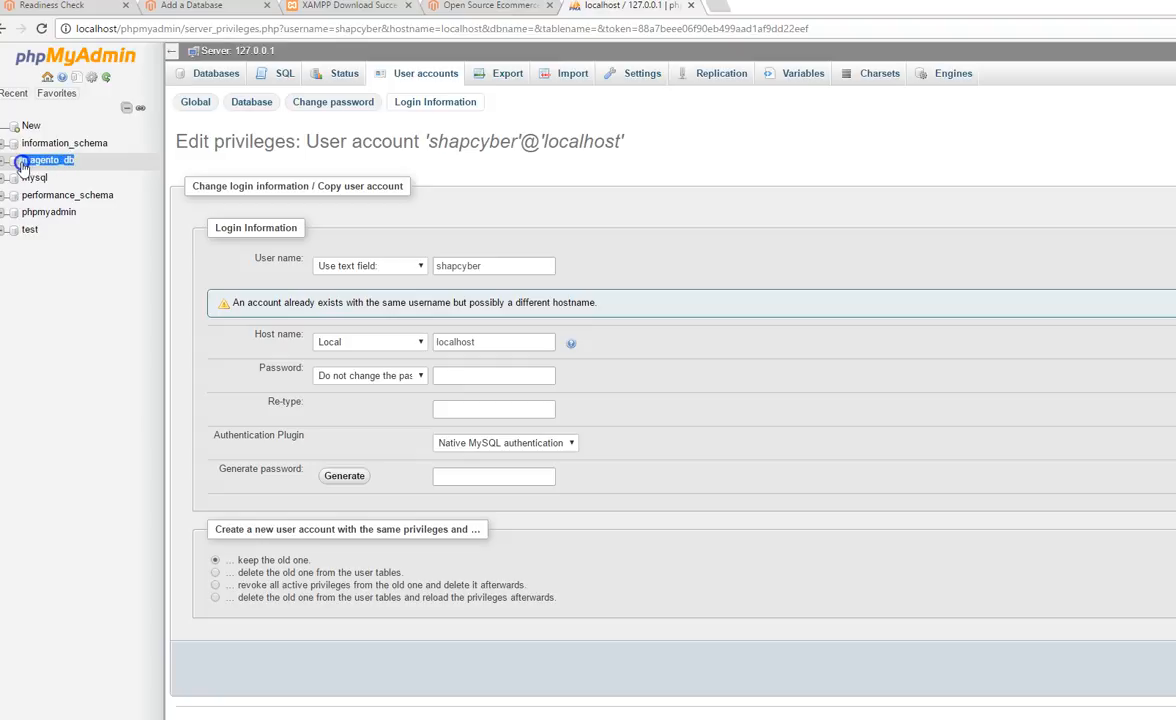
right_click(48, 160)
click(99, 274)
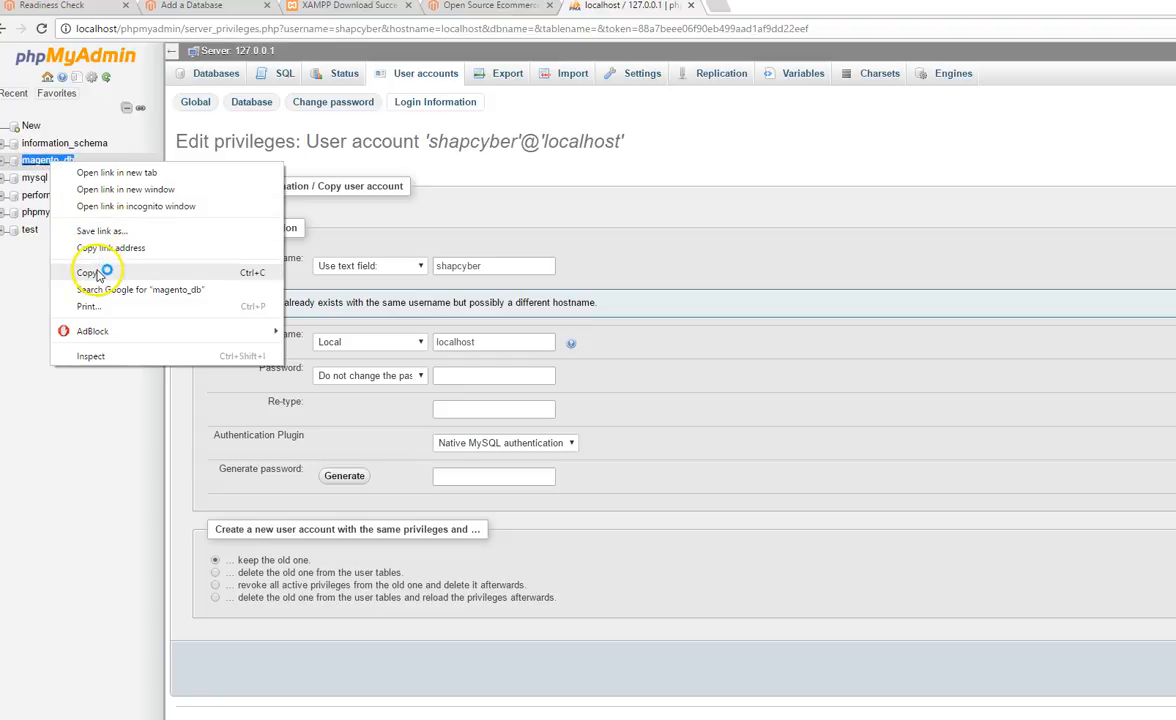
Step: Close the Magento download and XAMPP download pages and return to the installer's Add a Database page
click(480, 8)
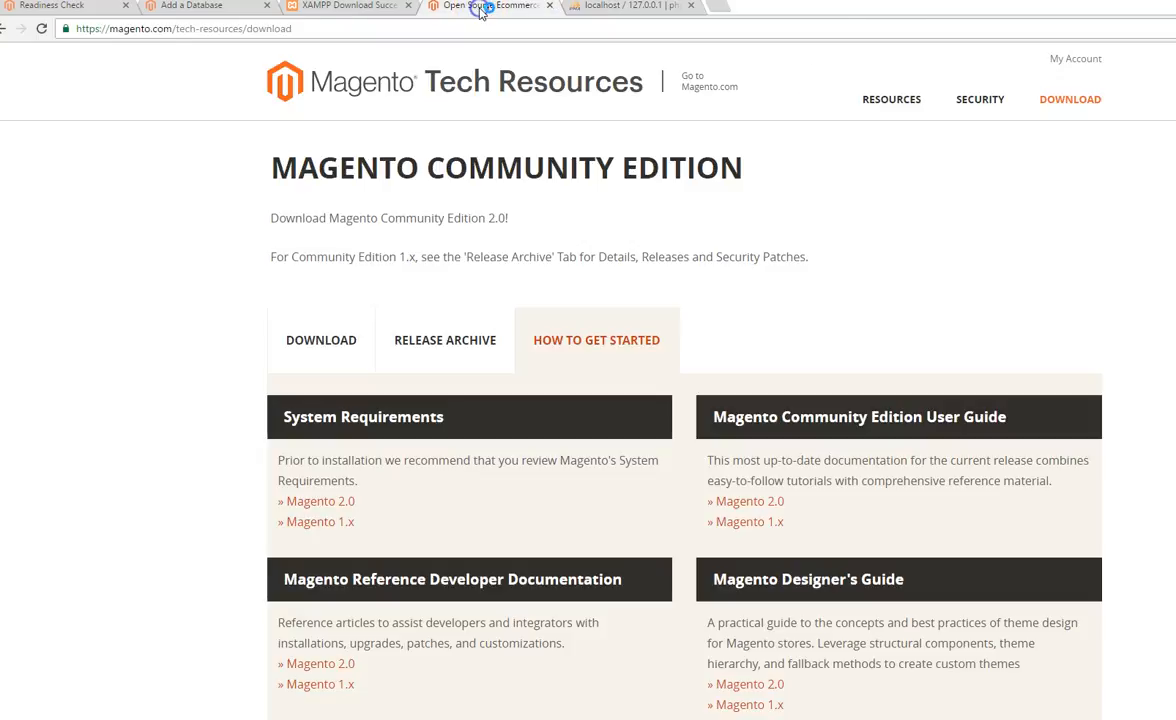
click(548, 6)
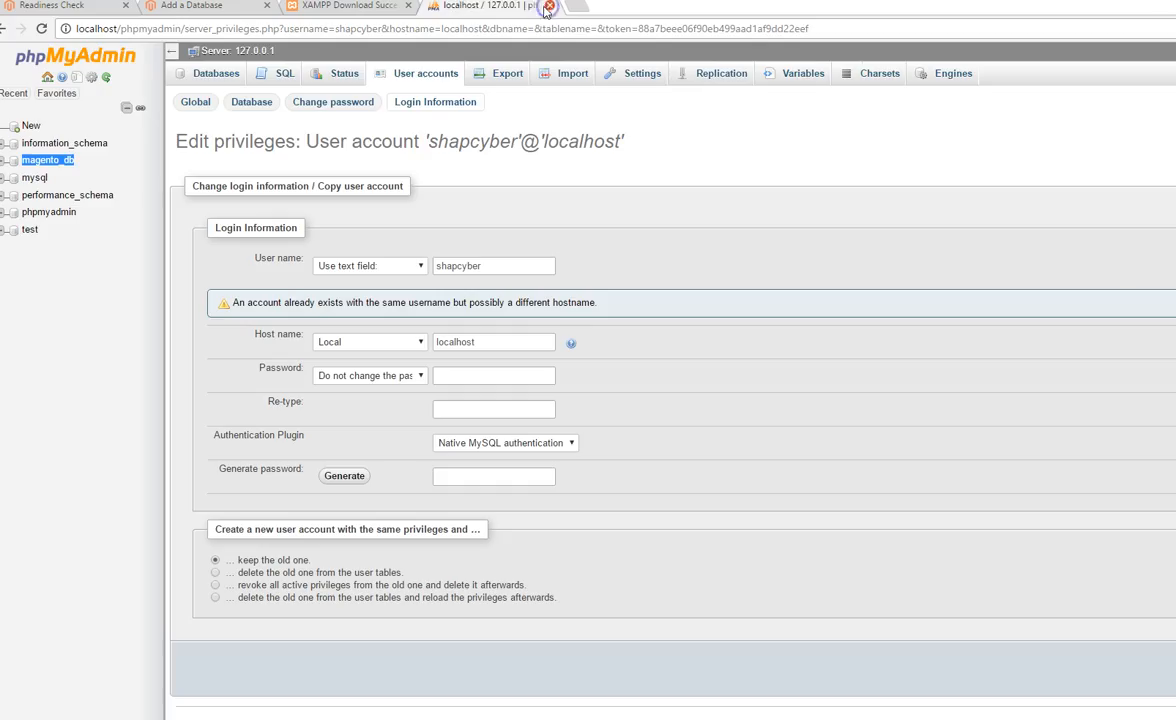
click(352, 7)
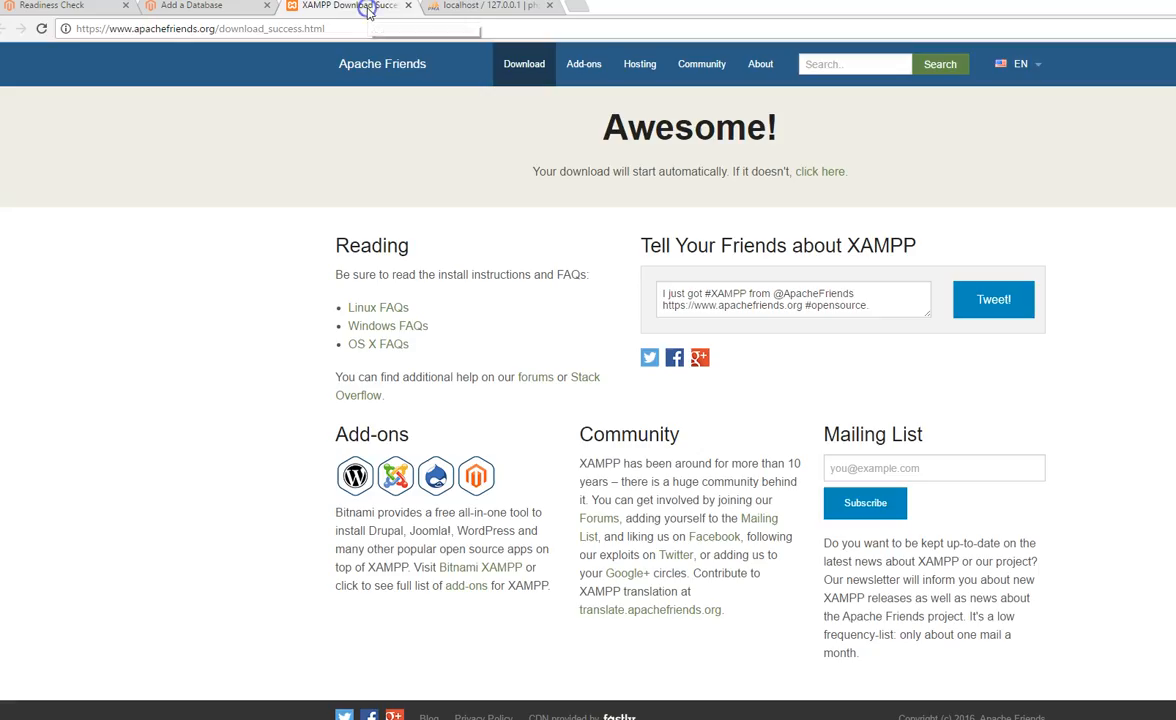
click(407, 6)
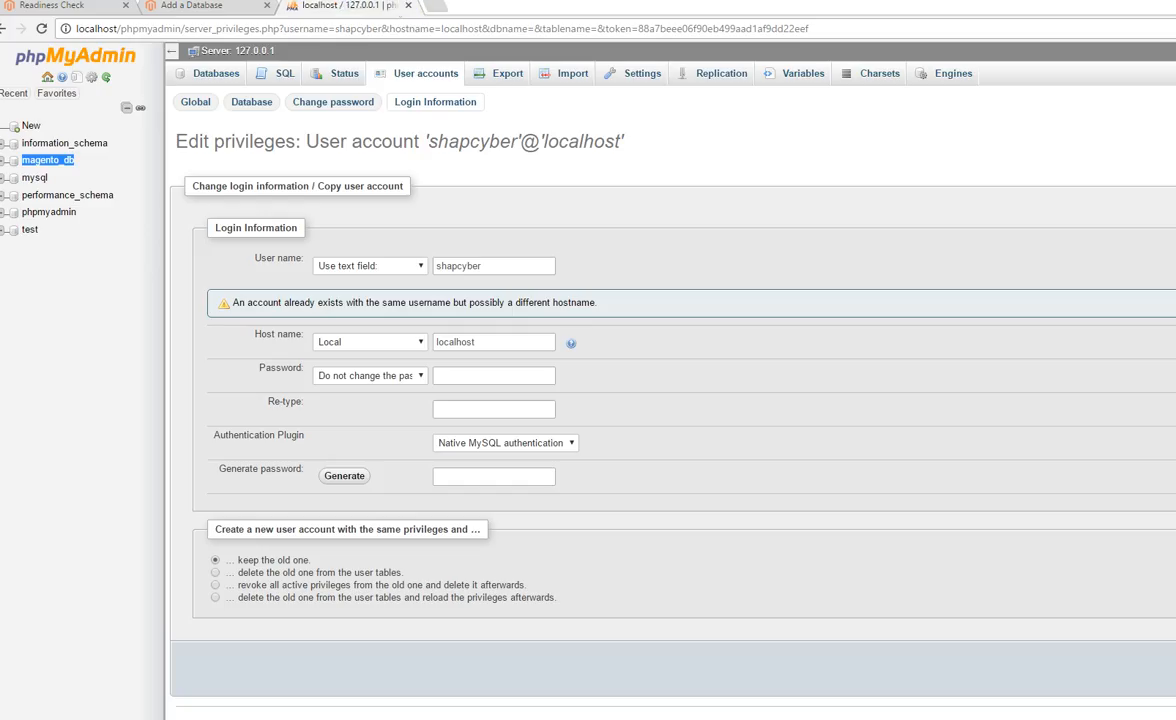
click(220, 7)
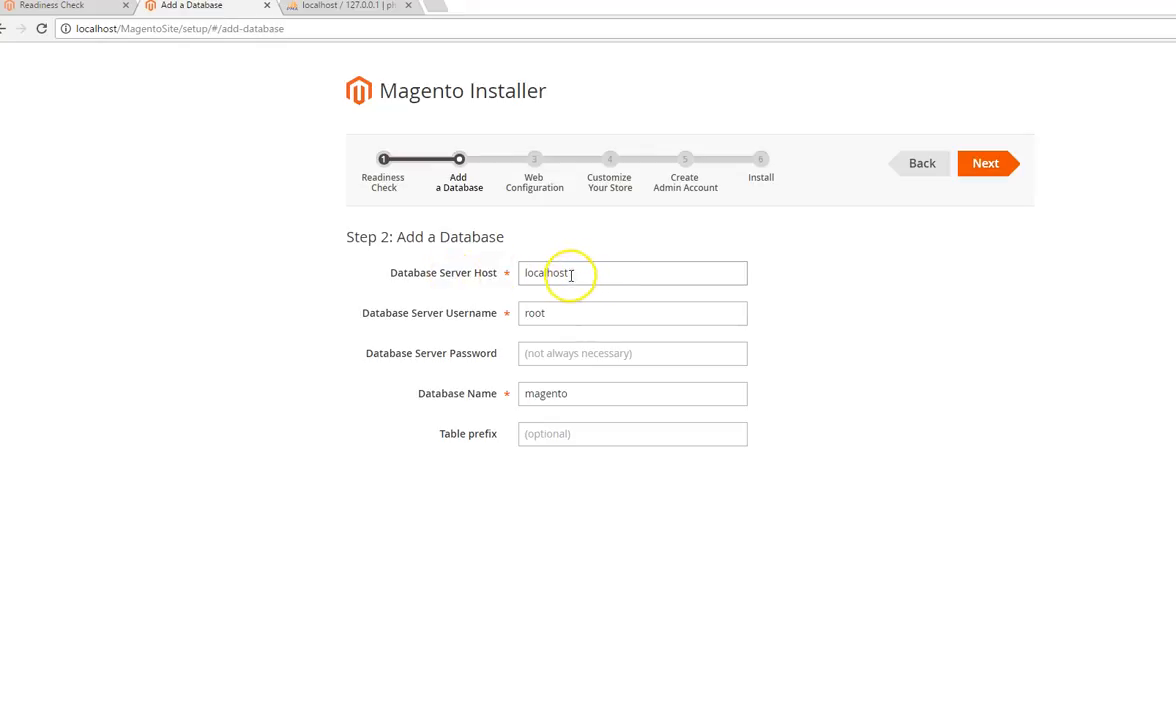
drag(524, 313, 562, 315)
right_click(539, 316)
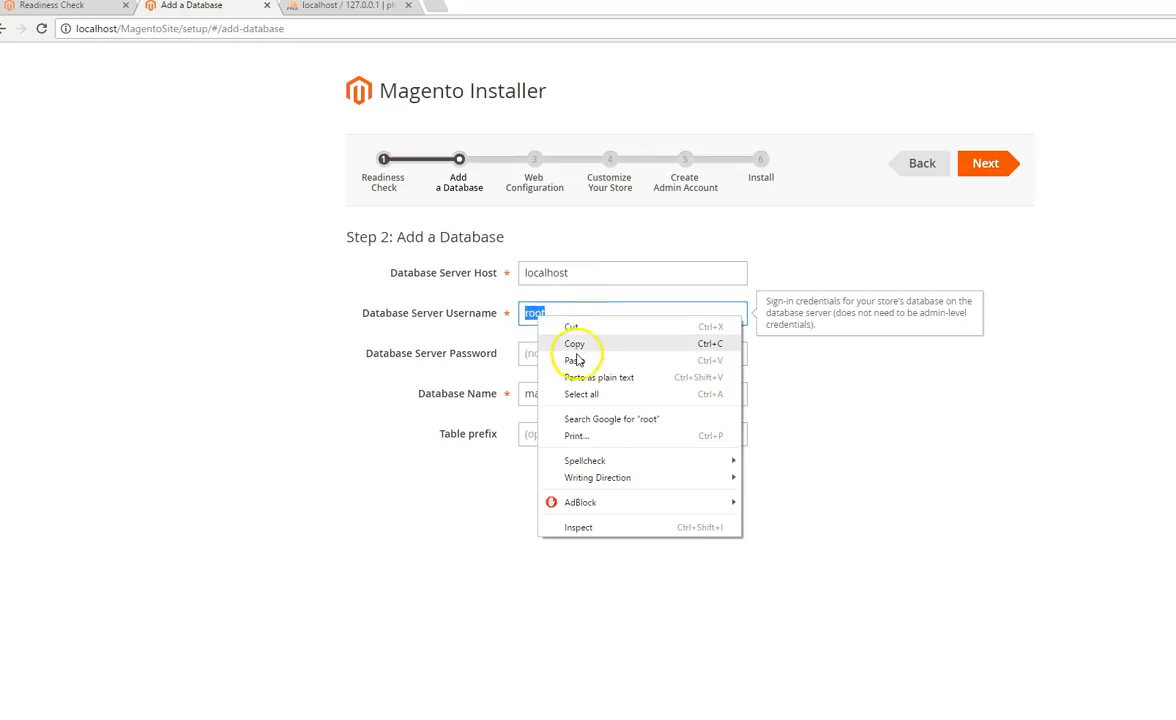
click(577, 358)
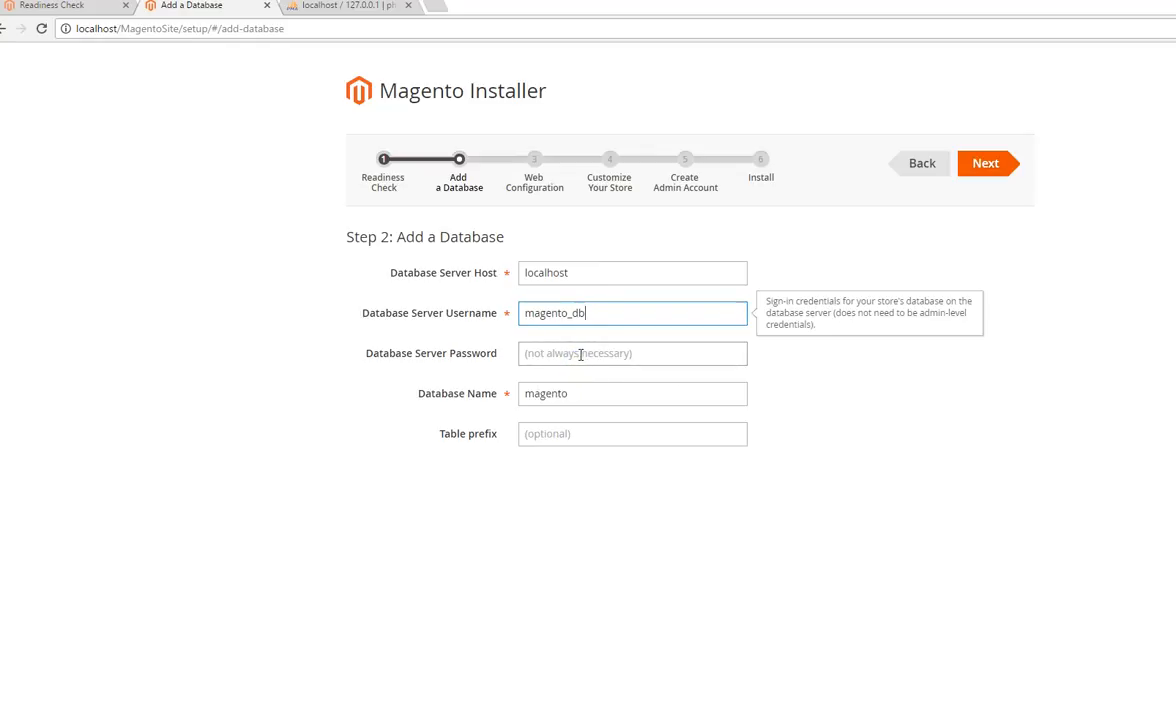
Step: Replace the Database Name with the copied name magento_db
click(592, 395)
drag(592, 395, 520, 394)
right_click(540, 393)
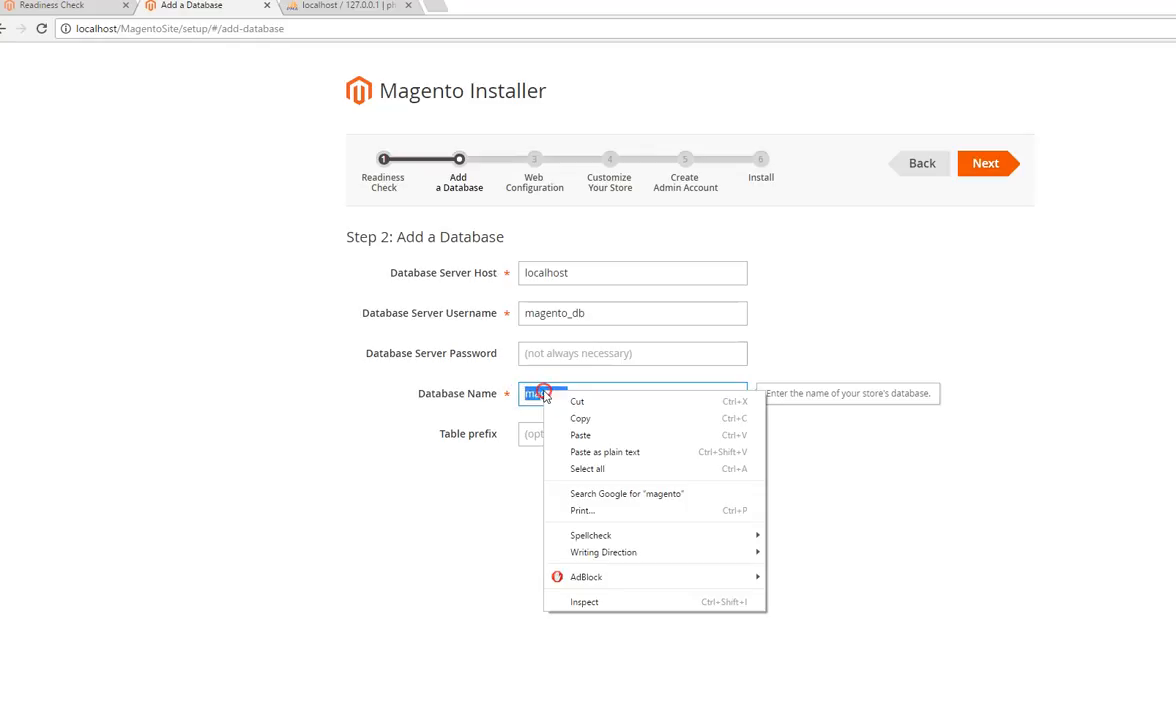
click(580, 436)
Step: Set the Database Server Username to the non-root account's user name, enter the Database Server Password, and submit the database settings
drag(600, 319, 517, 318)
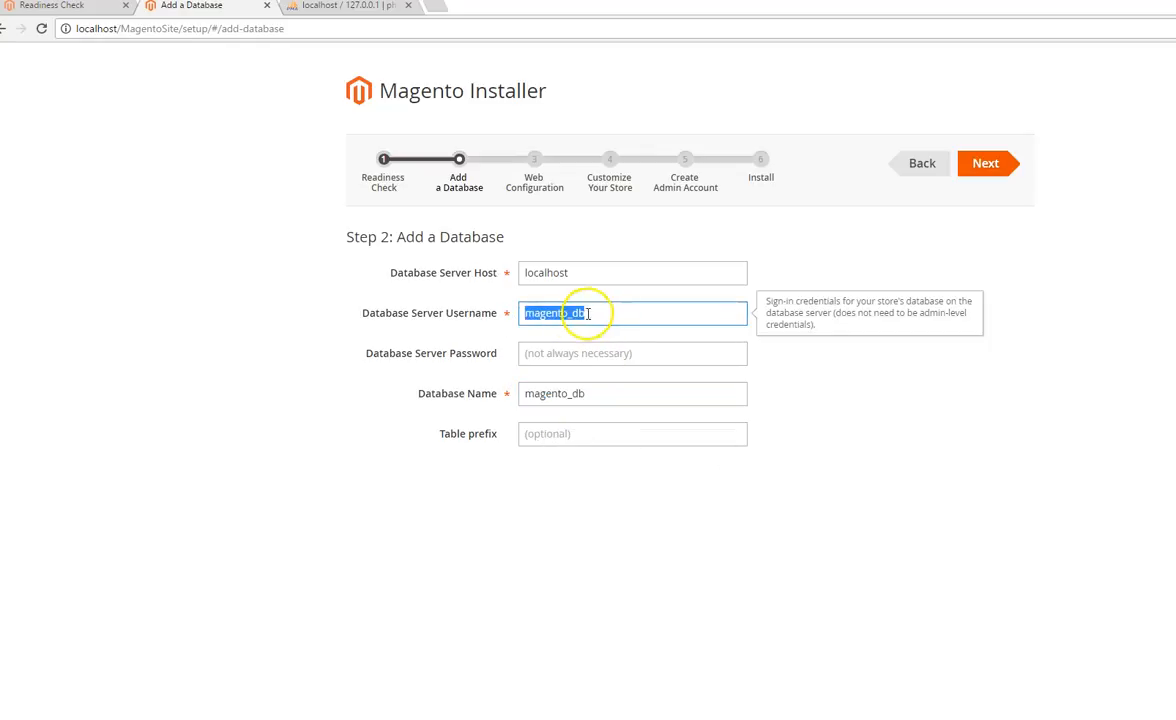
text(s)
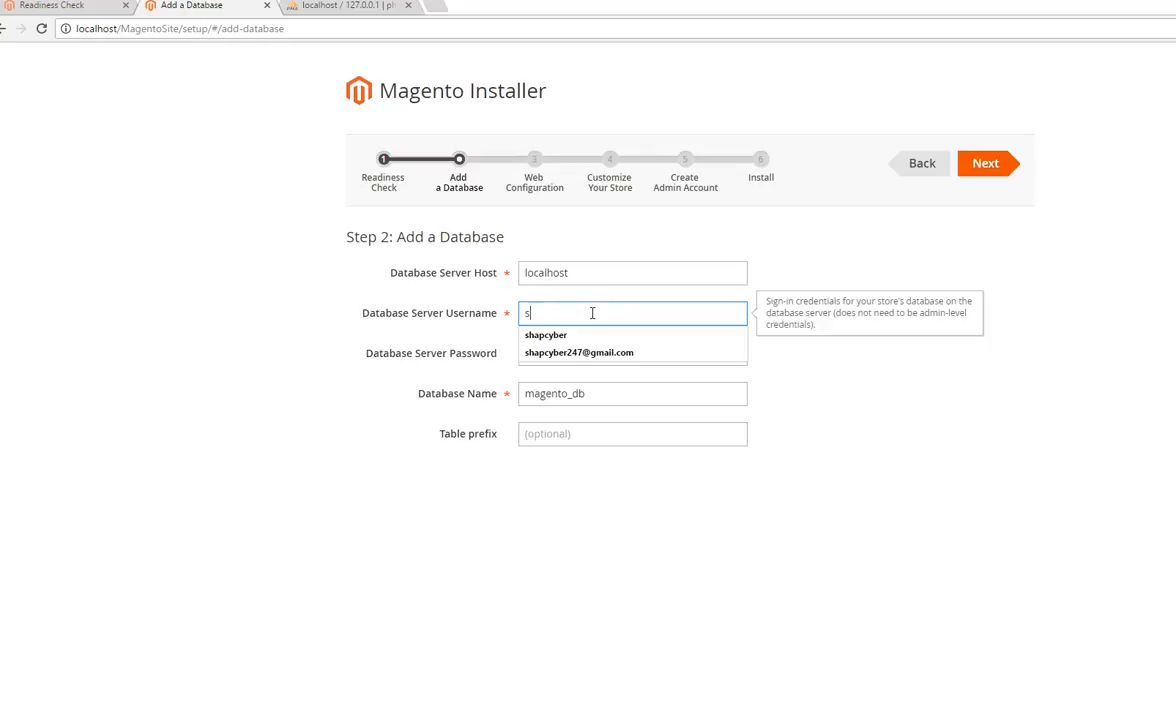
click(549, 337)
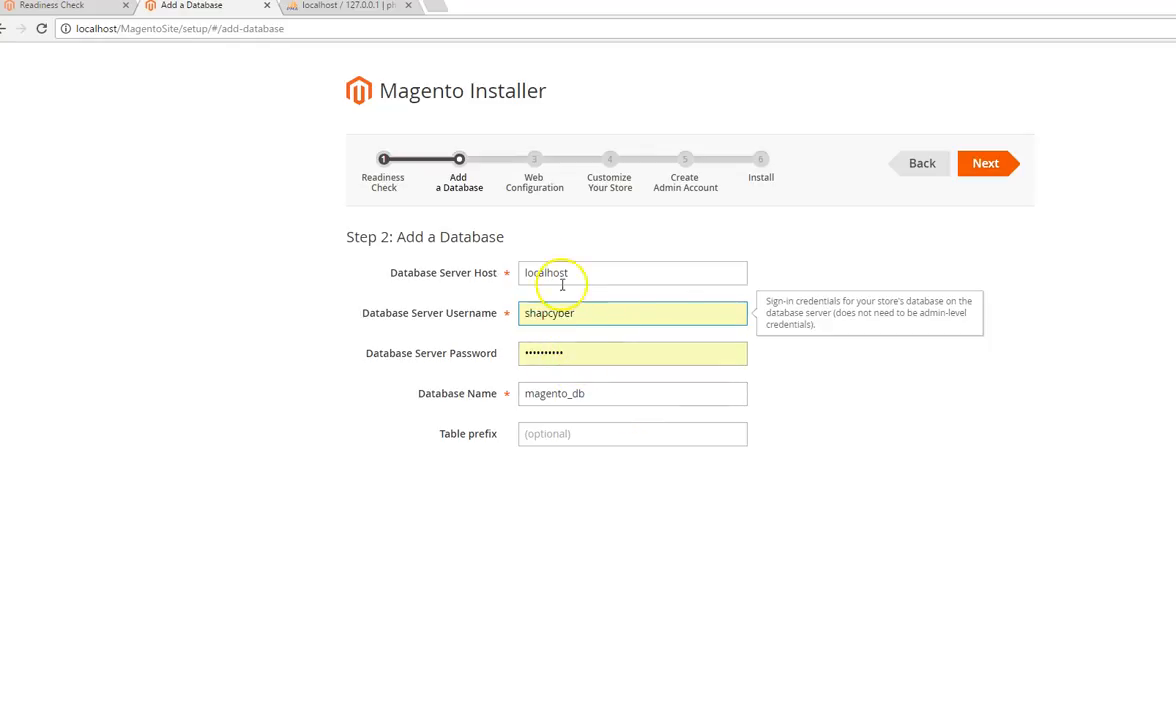
double_click(586, 352)
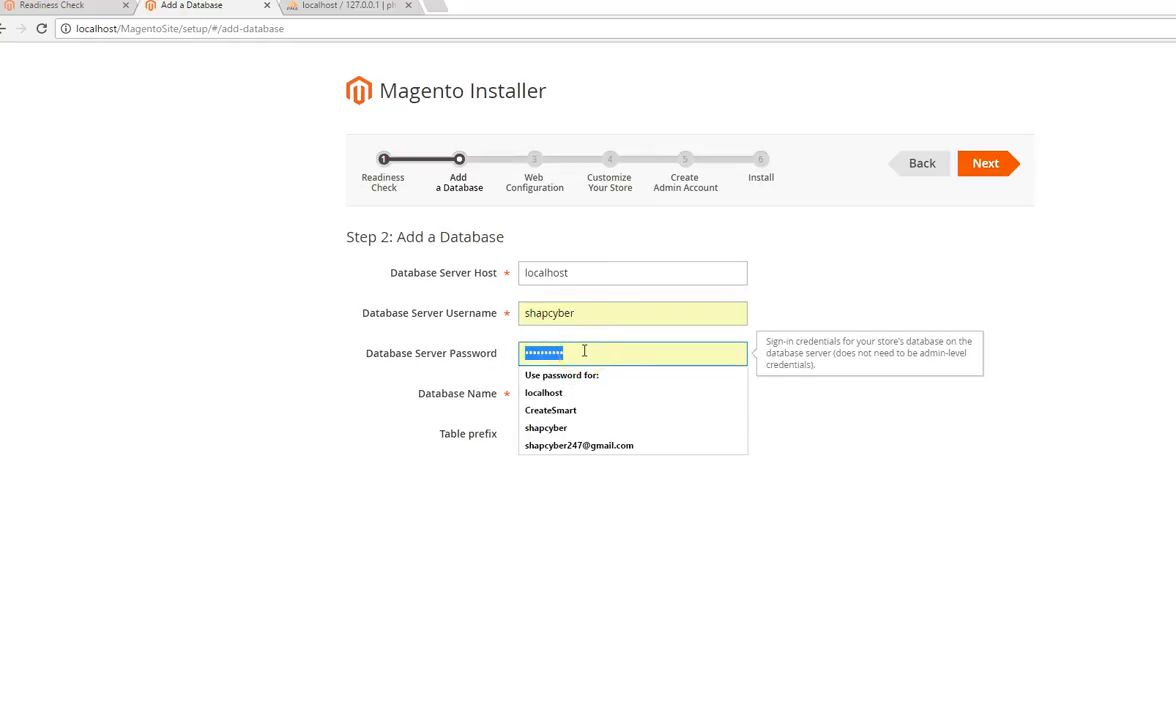
text(•)
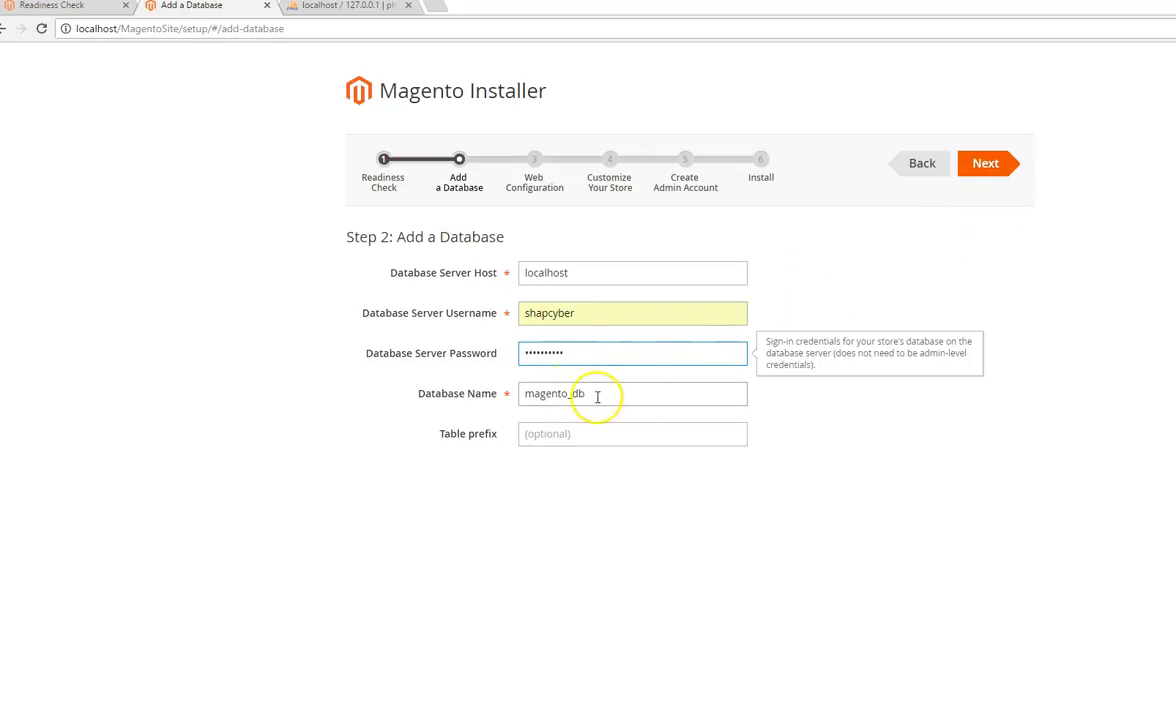
click(995, 167)
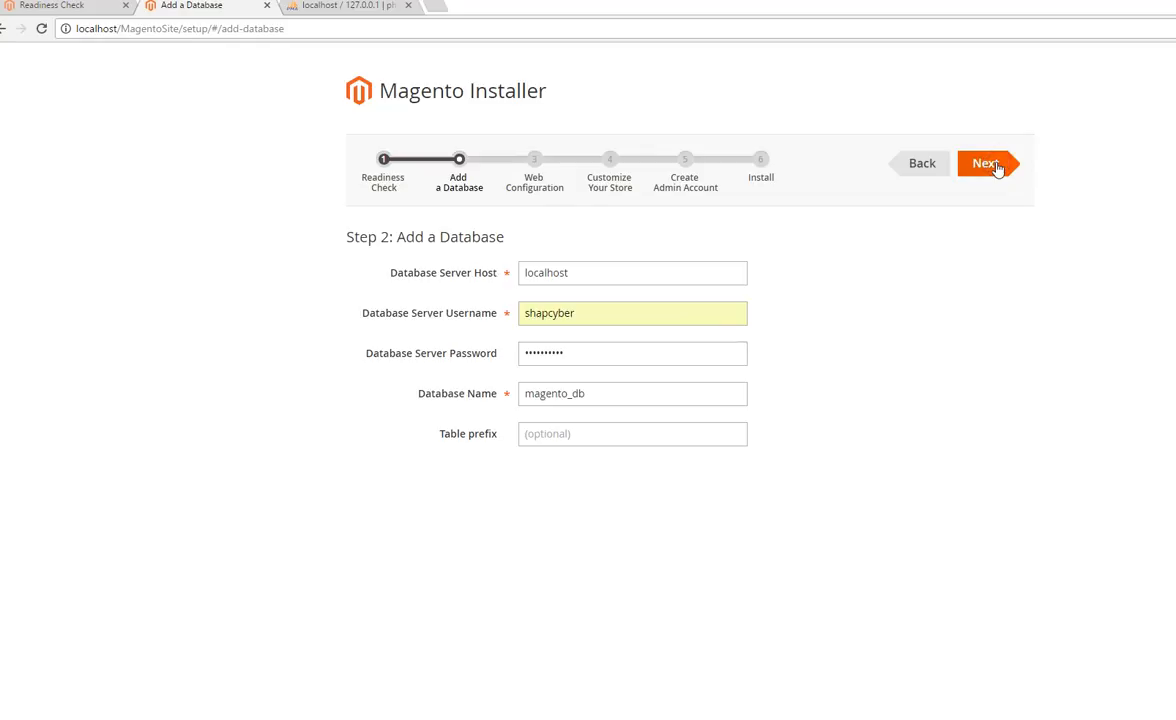